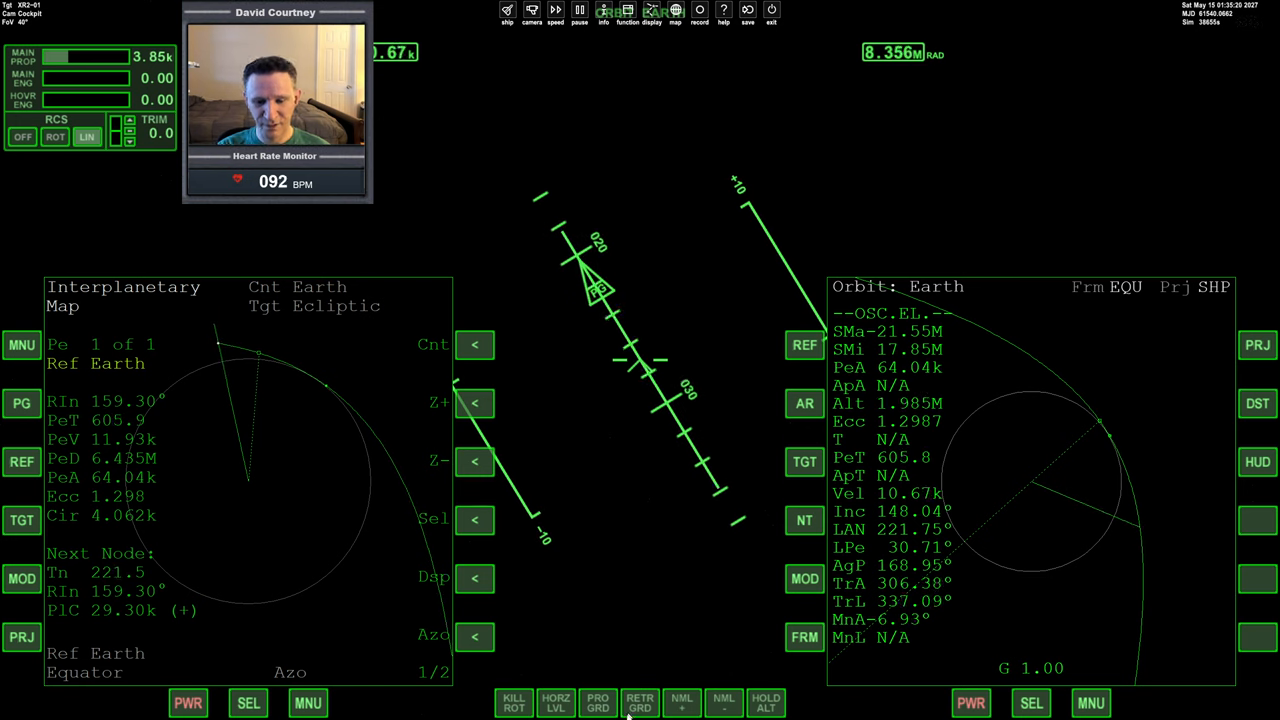
Orient the XR2 prograde with PRO GRD, then release the hold once aligned.
{"action": "left_click", "coordinate": [598, 703]}
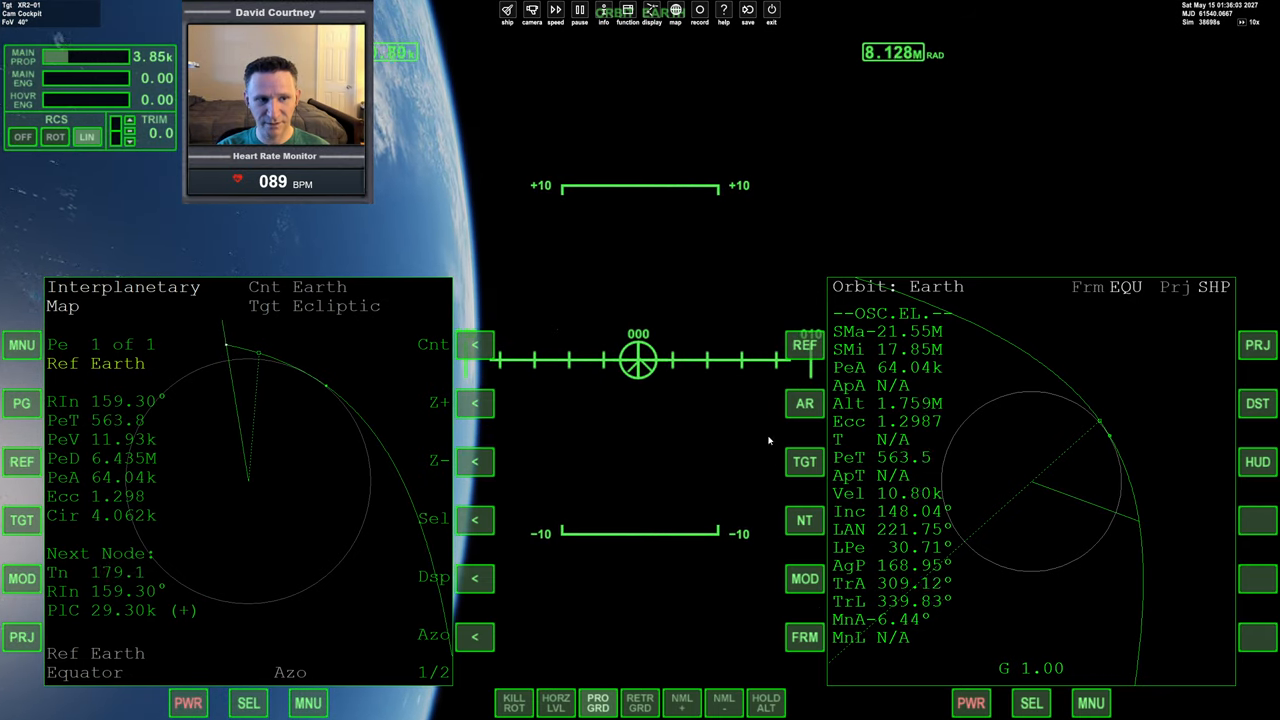
{"action": "left_click", "coordinate": [598, 703]}
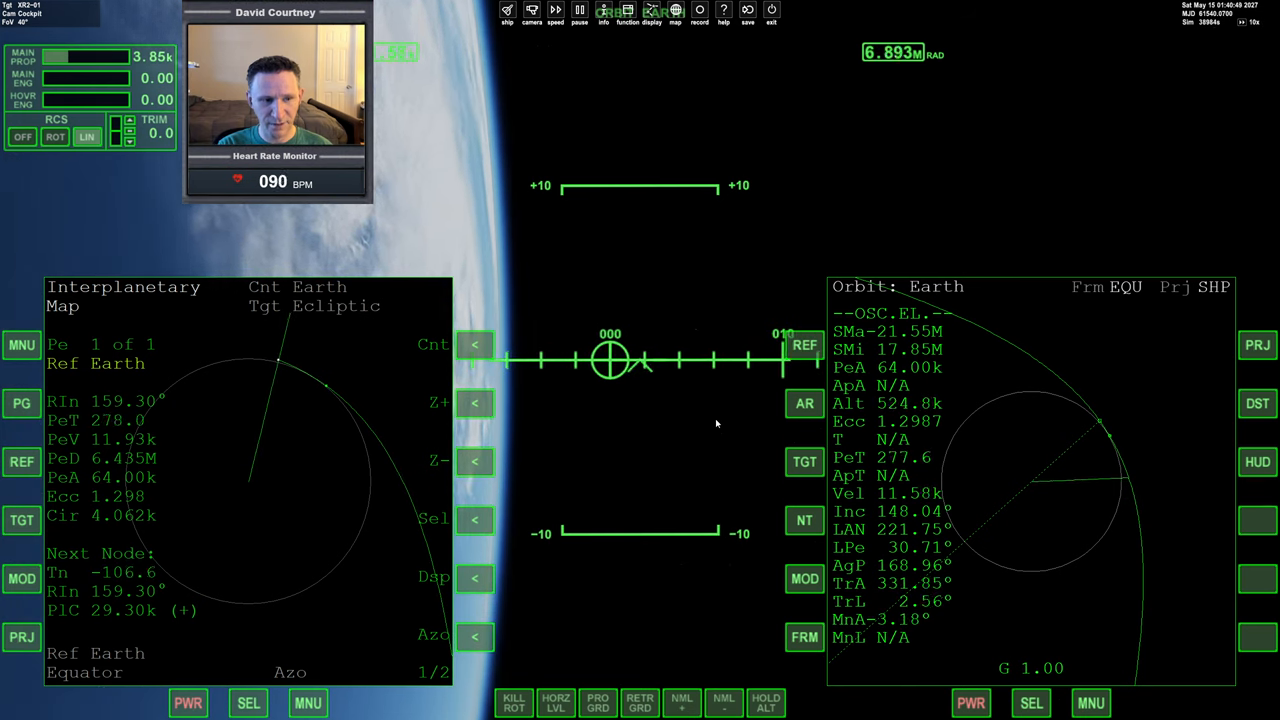
Set RCS to rotation, roll and steady the ship, pitch the nose over, and show the 2D panel.
{"action": "key", "text": "KP_Divide"}
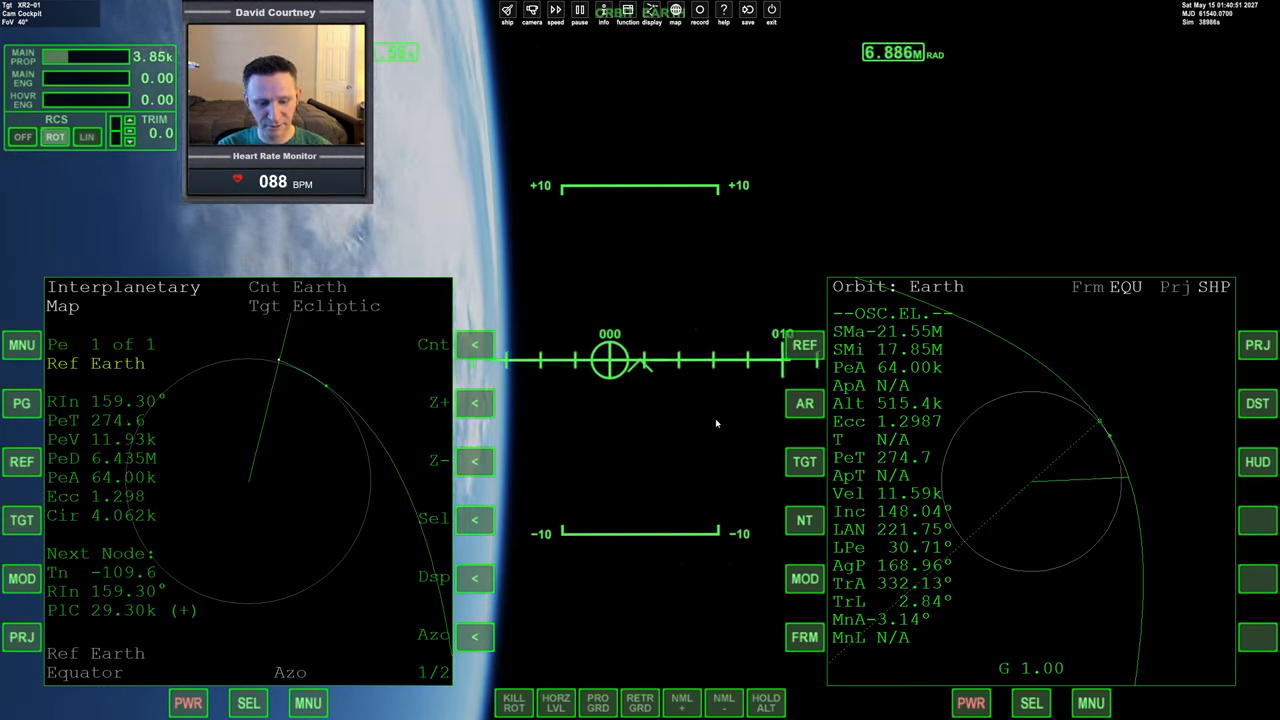
{"action": "key", "text": "KP_4"}
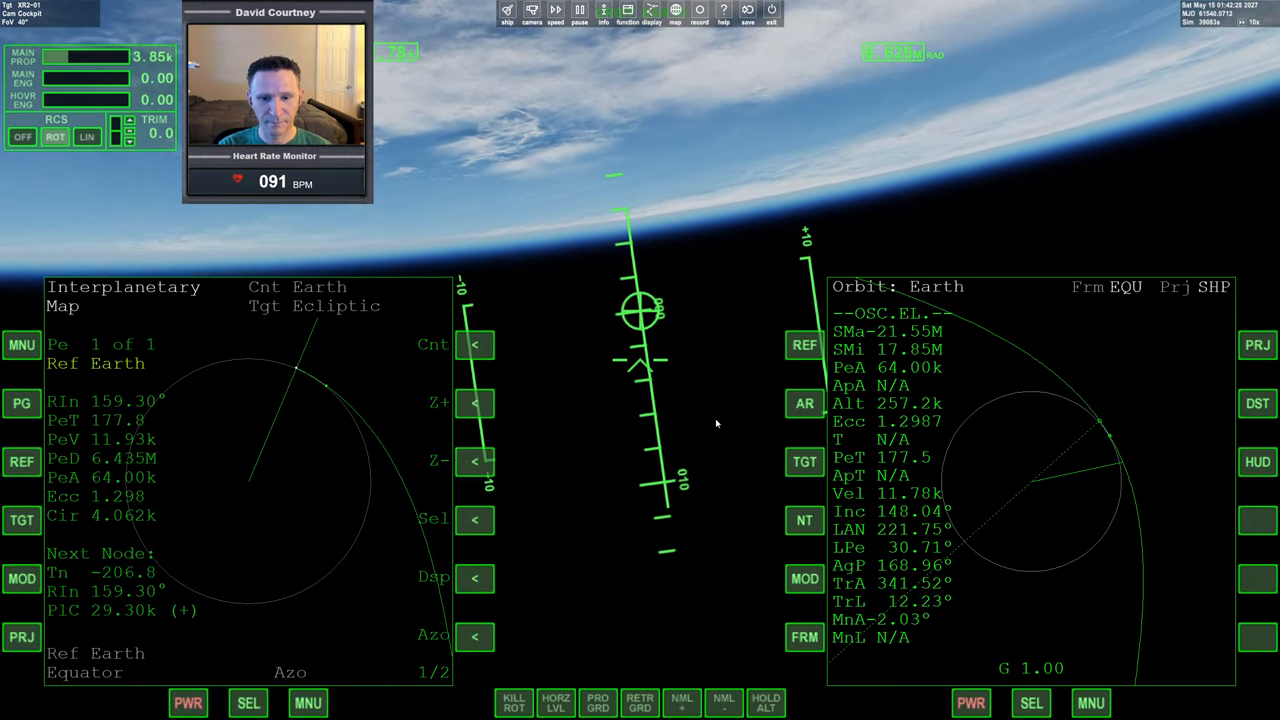
{"action": "key", "text": "KP_5"}
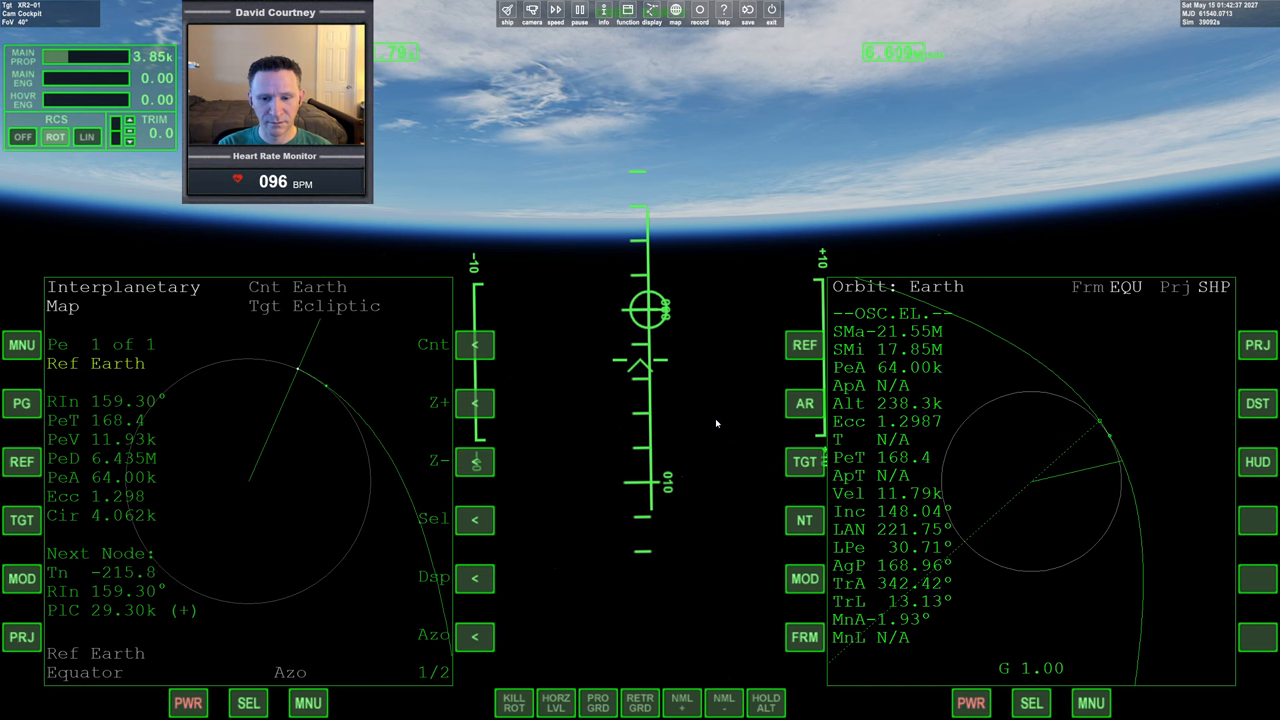
{"action": "key", "text": "KP_8"}
{"action": "key", "text": "F8"}
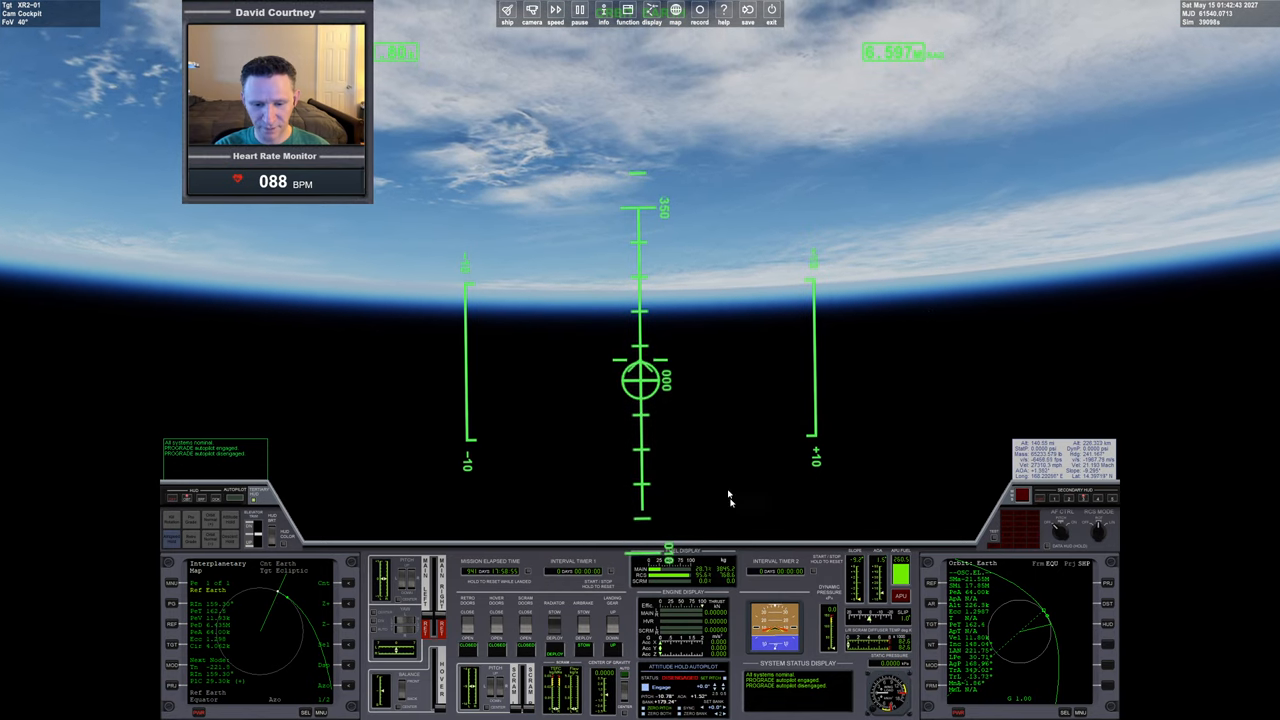
Engage Attitude Hold and step the held bank angle toward roughly -170° inverted.
{"action": "left_click", "coordinate": [727, 712]}
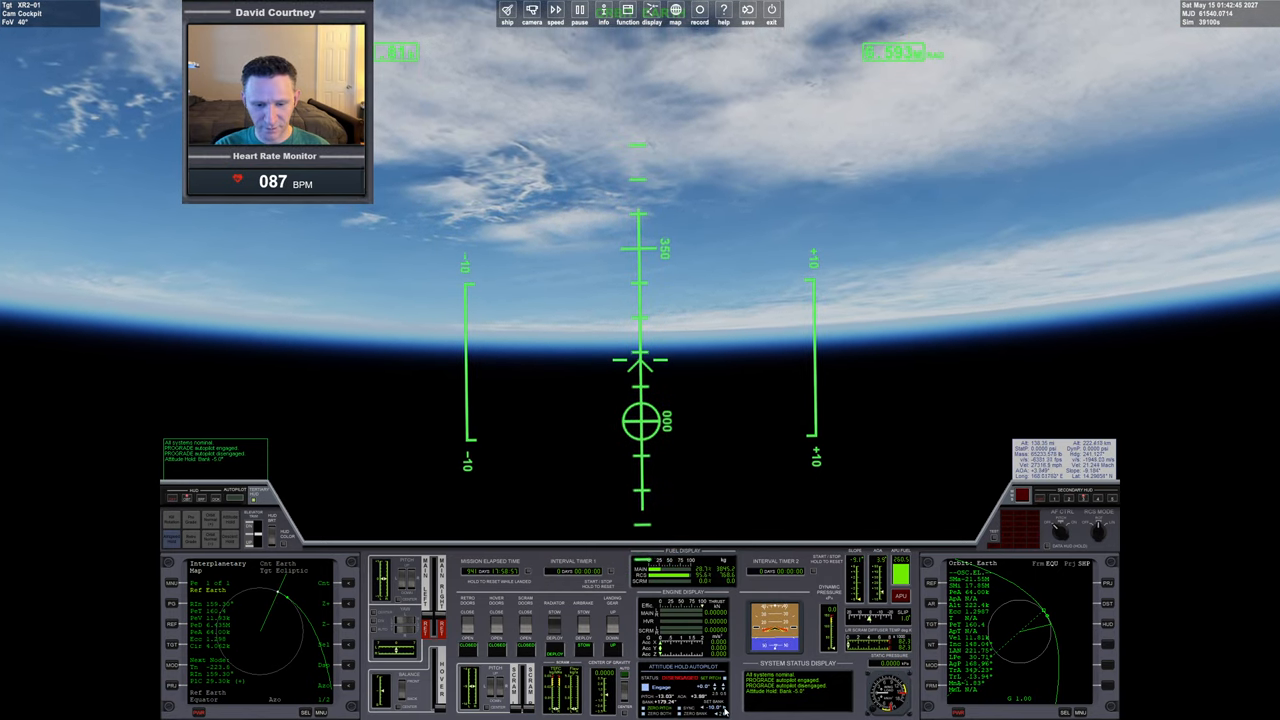
{"action": "left_click", "coordinate": [727, 712]}
{"action": "left_click", "coordinate": [725, 711]}
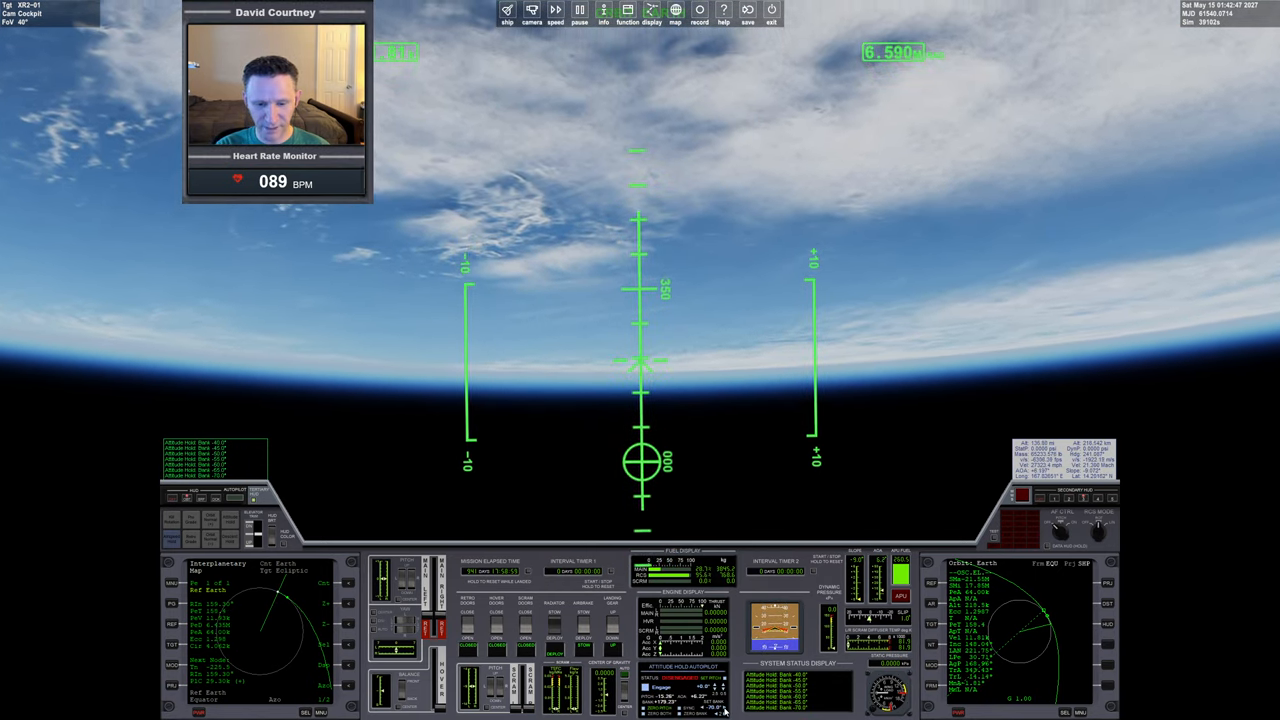
{"action": "left_click", "coordinate": [724, 712]}
{"action": "left_click", "coordinate": [724, 712]}
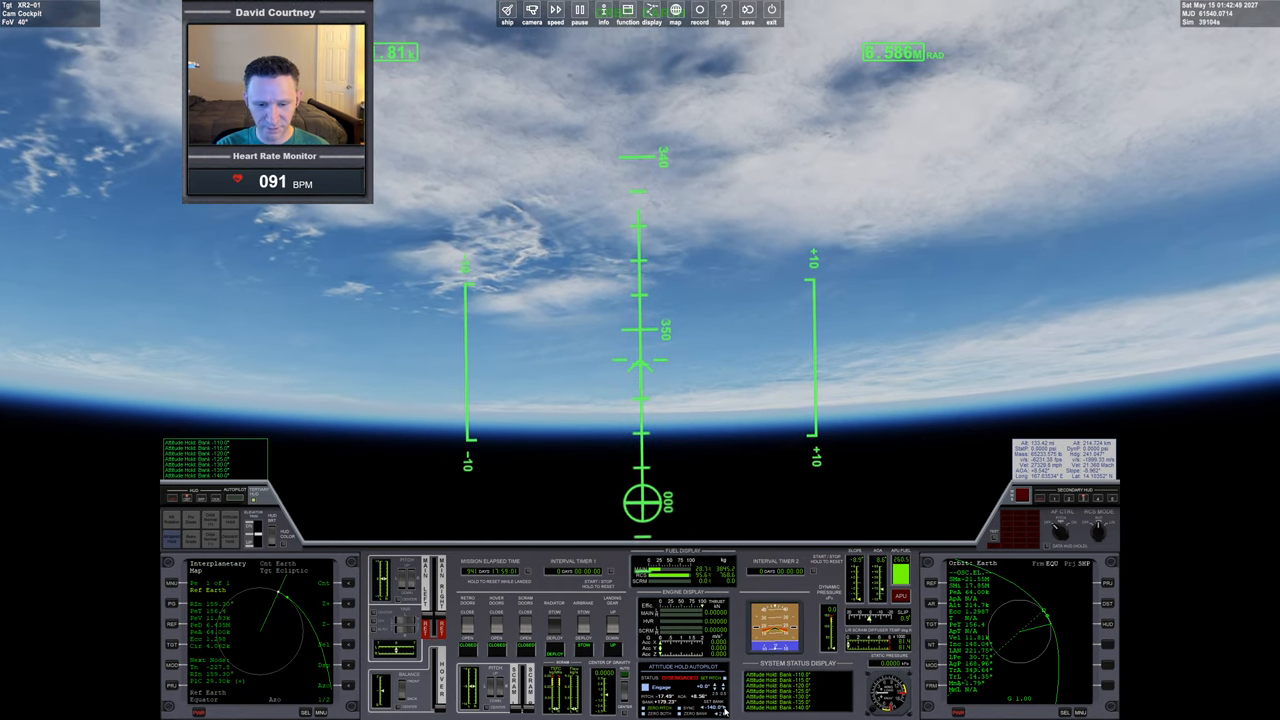
{"action": "left_click", "coordinate": [725, 711]}
{"action": "left_click", "coordinate": [725, 711]}
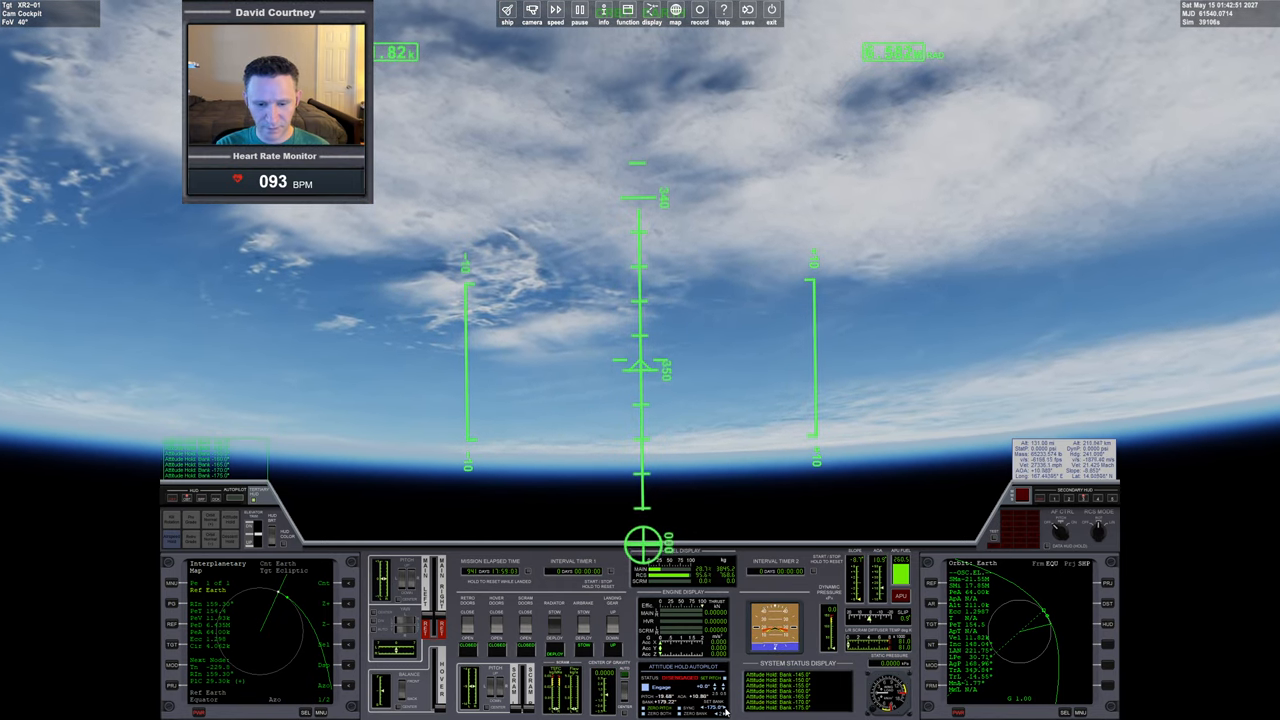
{"action": "left_click", "coordinate": [725, 711]}
Step the held pitch angle down four notches for the dive into the atmosphere.
{"action": "left_click", "coordinate": [718, 688]}
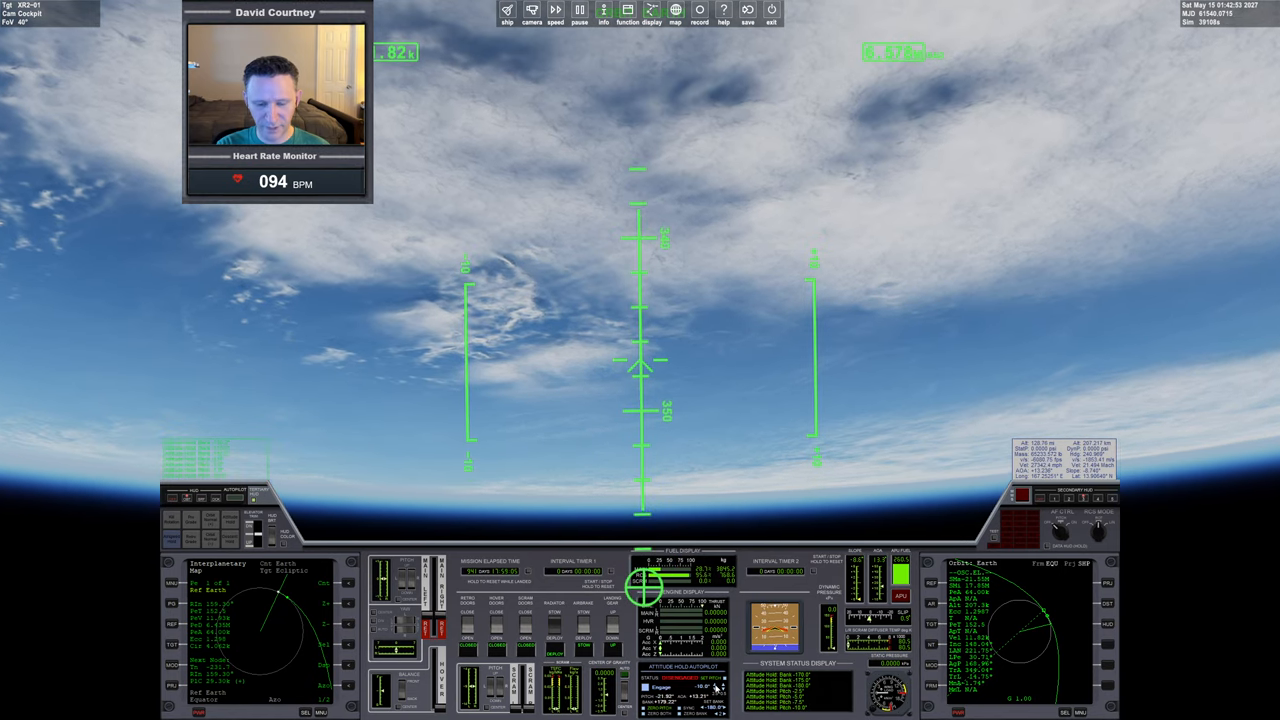
{"action": "left_click", "coordinate": [718, 688]}
{"action": "left_click", "coordinate": [718, 688]}
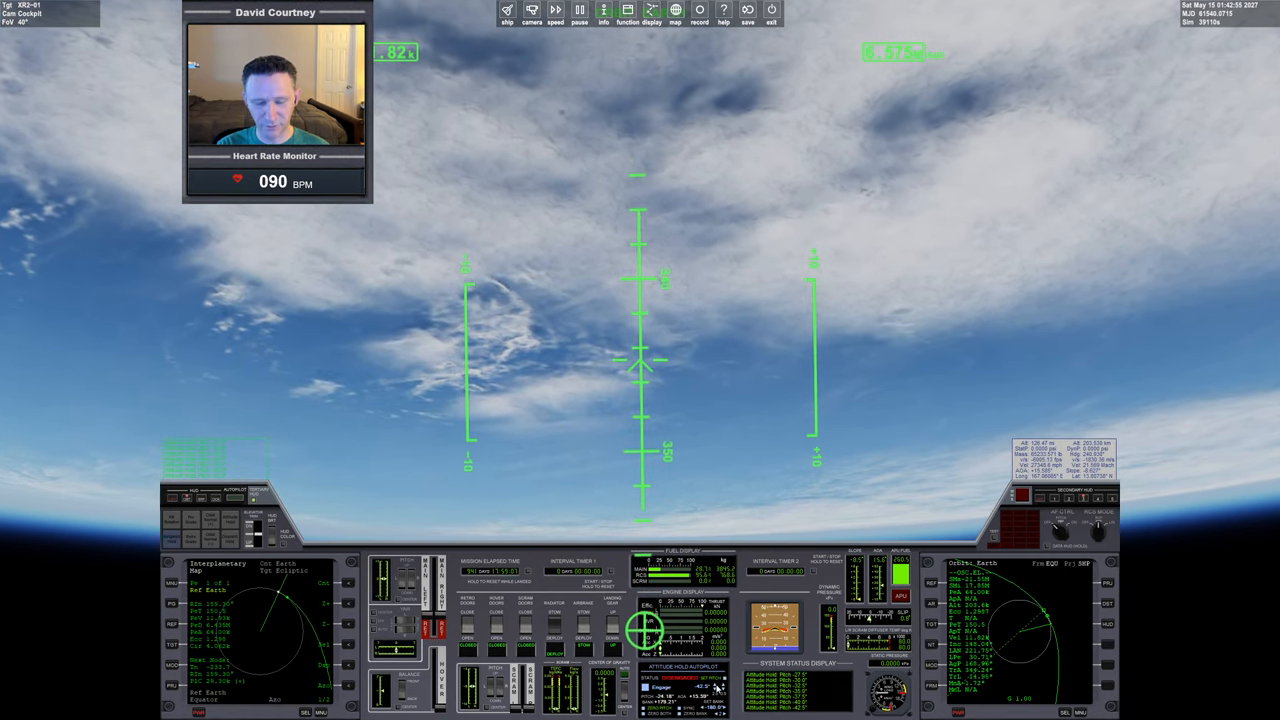
{"action": "left_click", "coordinate": [718, 688]}
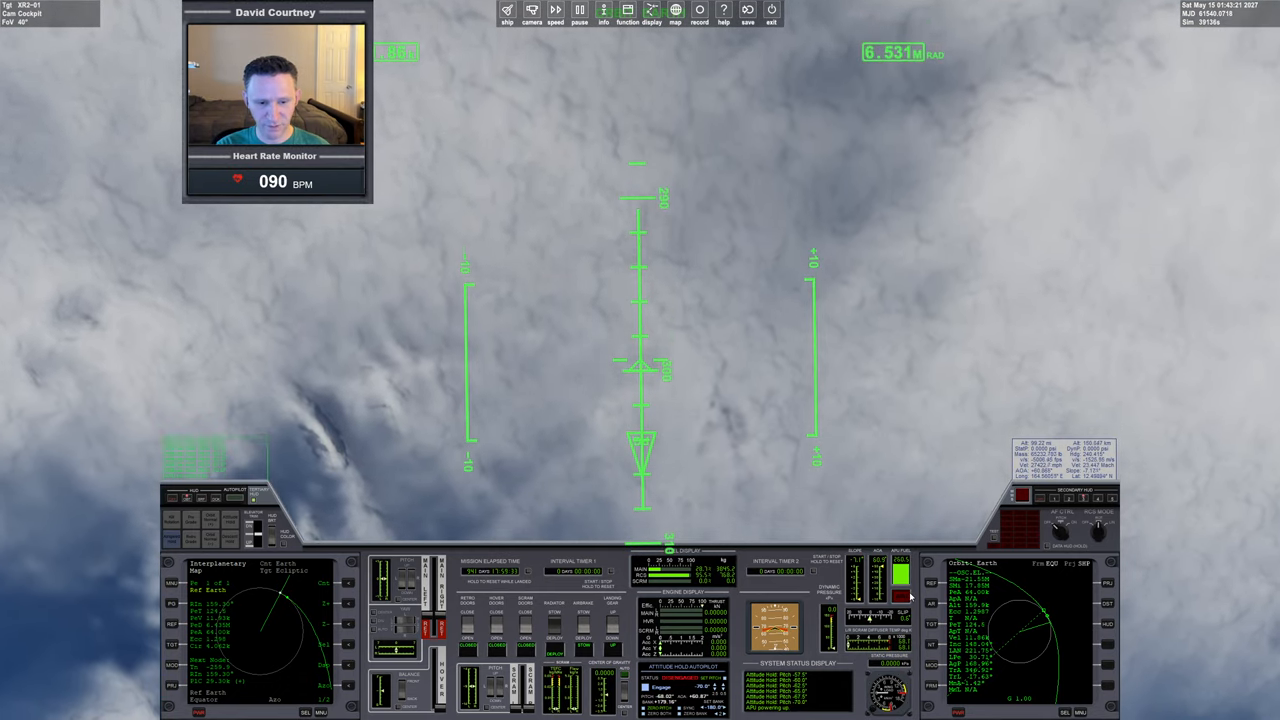
{"action": "left_click", "coordinate": [558, 627]}
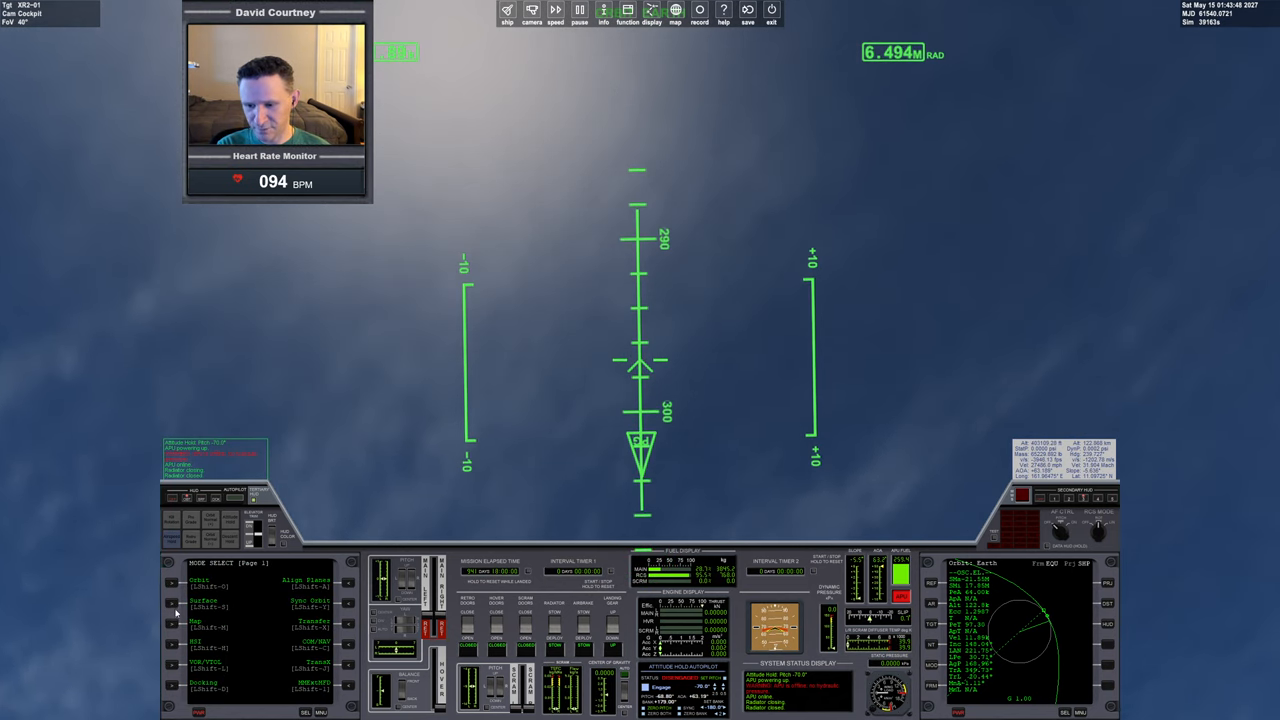
Select Surface mode on the left MFD to show surface flight data.
{"action": "left_click", "coordinate": [176, 606]}
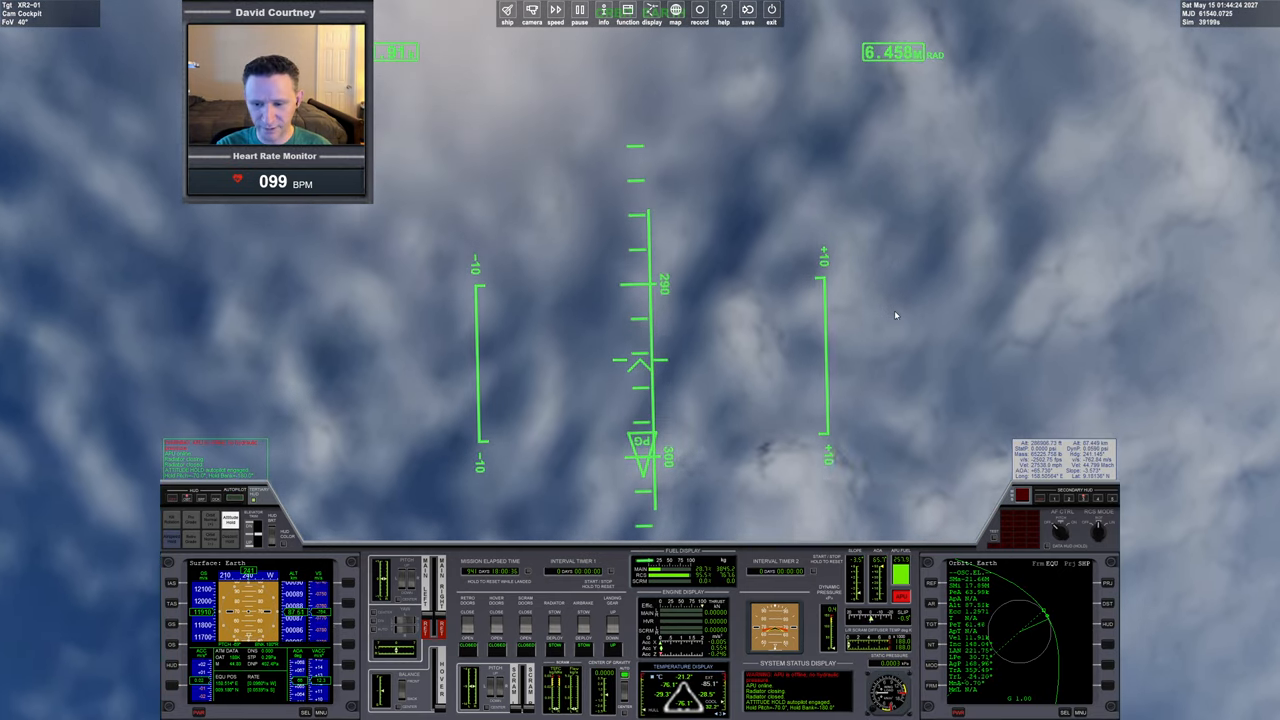
Cycle the centre multi-display past Reentry Check to the hull Temperature Display.
{"action": "key", "text": "d"}
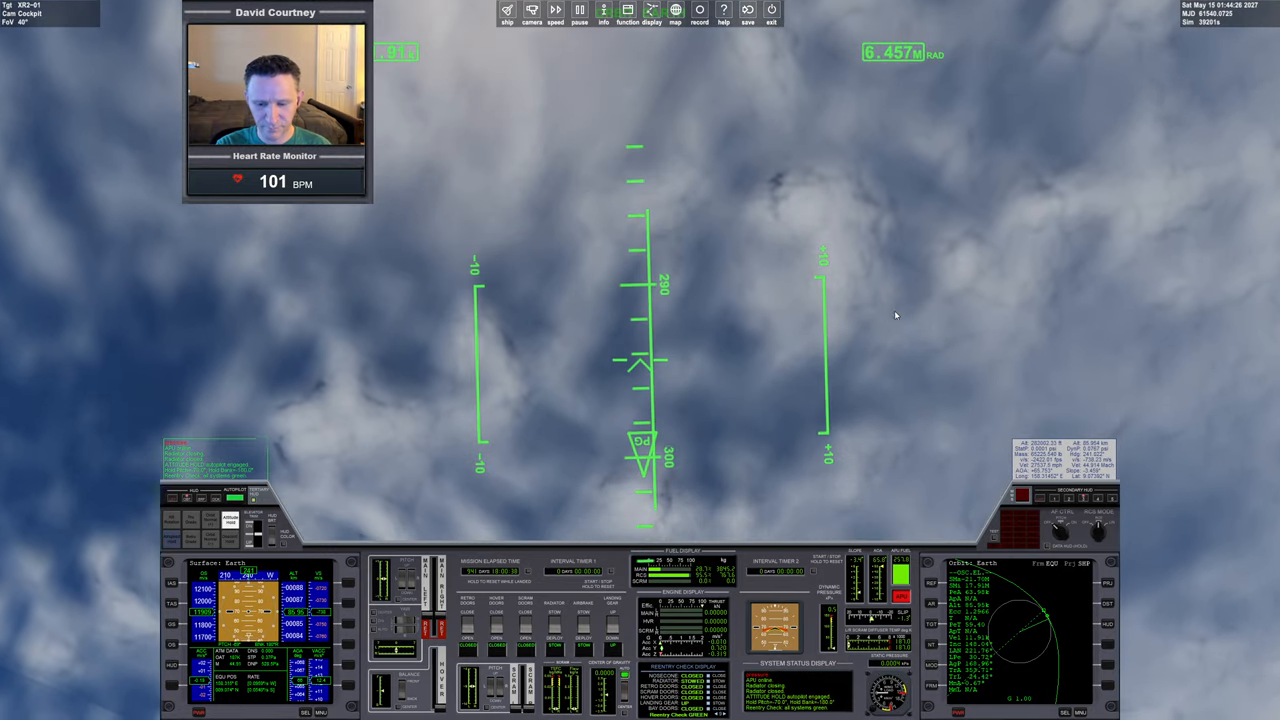
{"action": "key", "text": "d"}
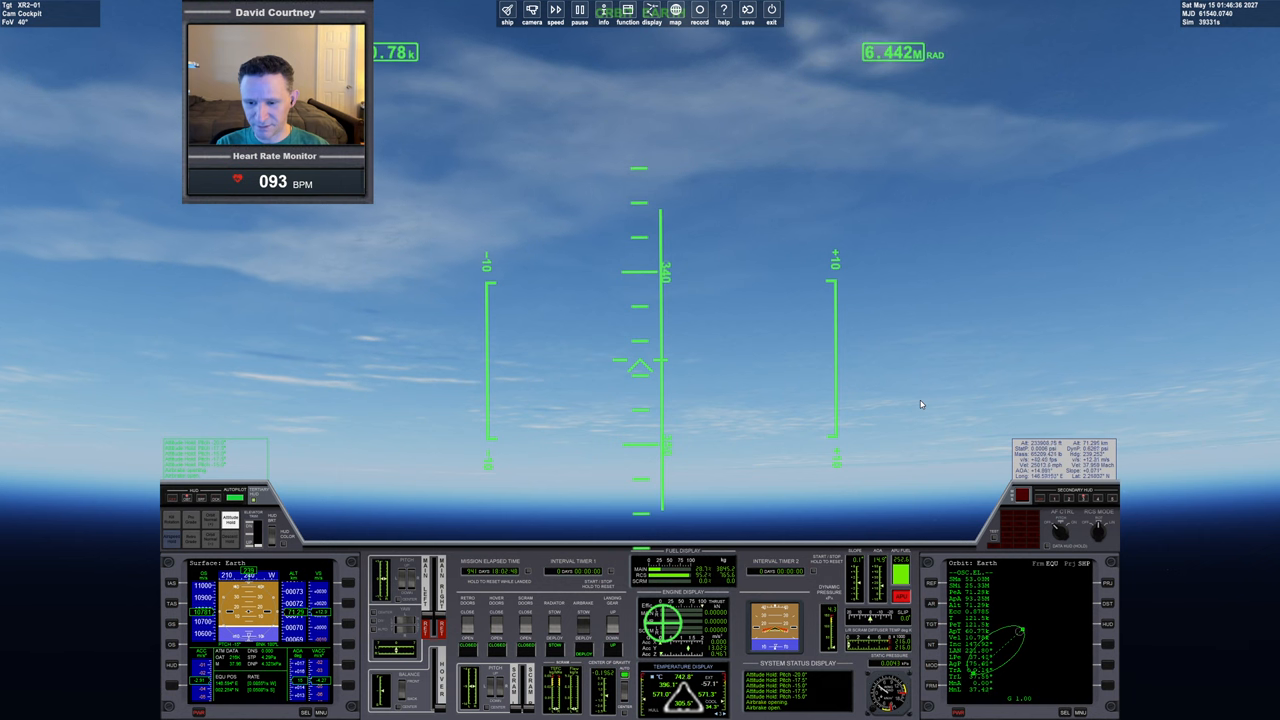
Deploy the airbrake with Ctrl+B for the descent back into the atmosphere.
{"action": "key", "text": "ctrl+b"}
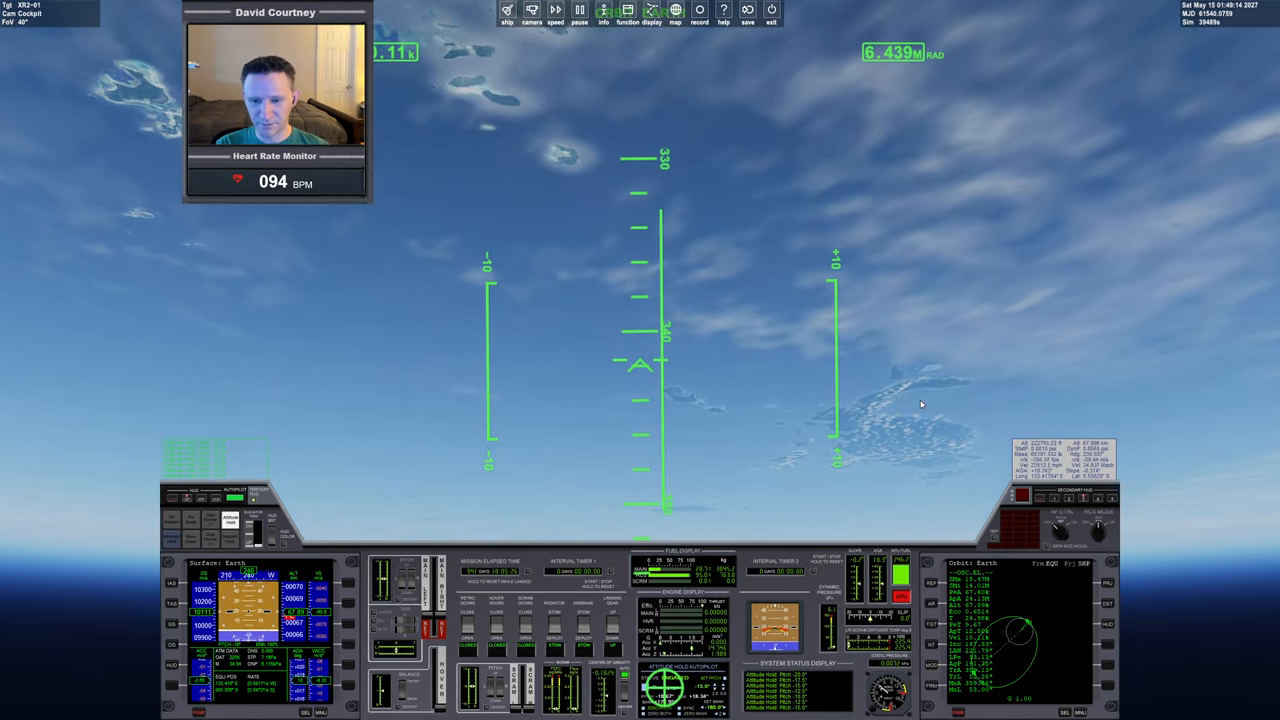
{"action": "key", "text": "ctrl+a"}
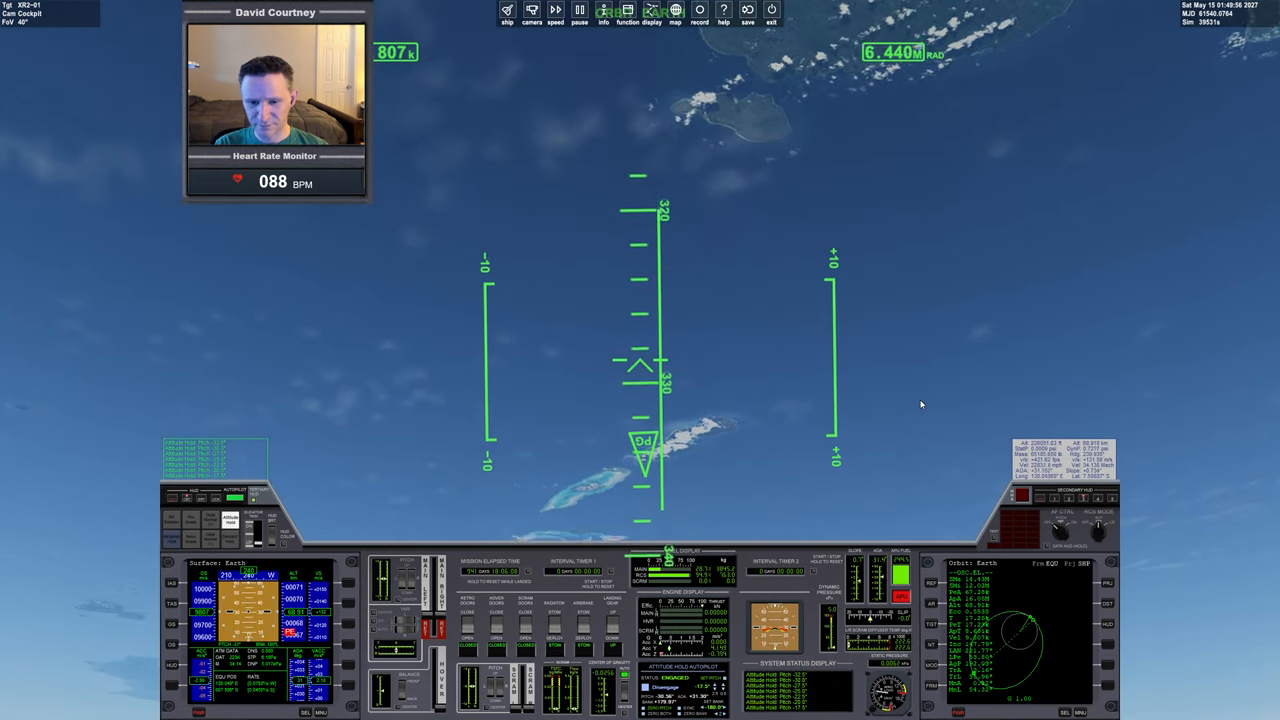
Start the autopilot pitching the ship and engage attitude hold at the current pitch.
{"action": "key", "text": "a"}
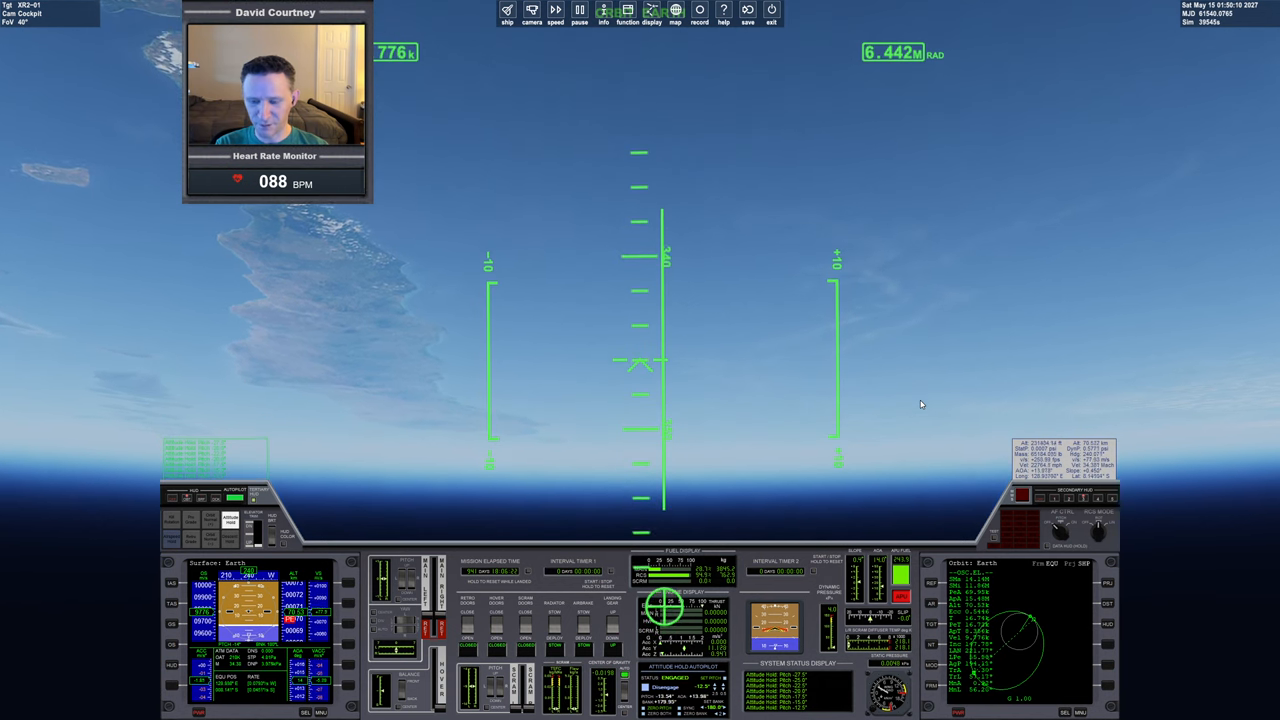
{"action": "key", "text": "ctrl+l"}
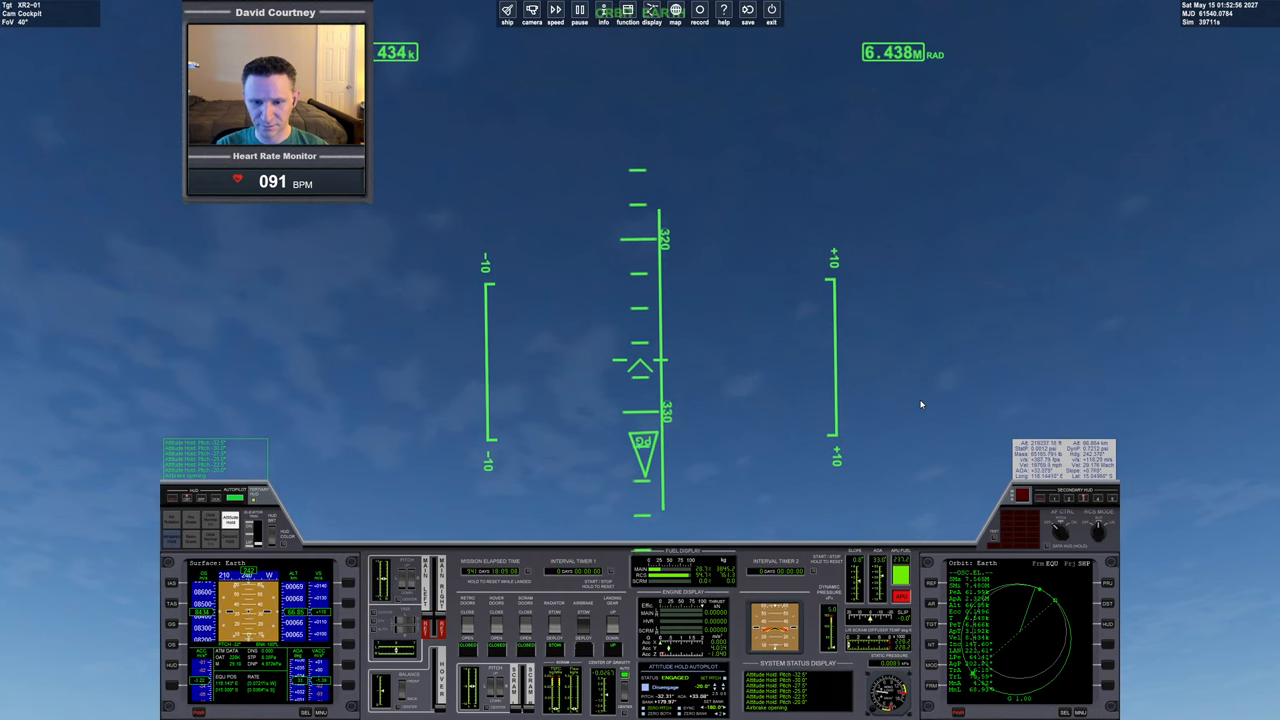
Deploy the airbrake with Ctrl+B to bleed off speed on this pass.
{"action": "key", "text": "ctrl+b"}
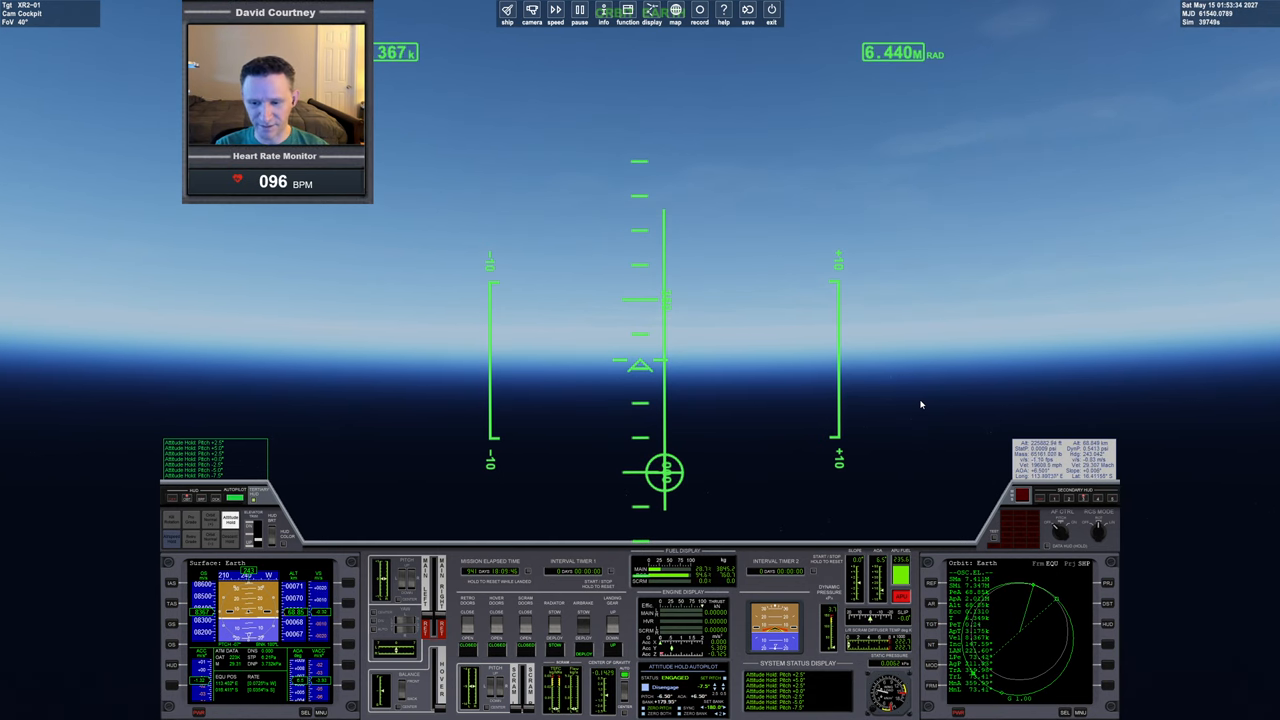
Toggle the airbrake, re-engage Attitude Hold, and nudge the held pitch angle two steps.
{"action": "key", "text": "ctrl+b"}
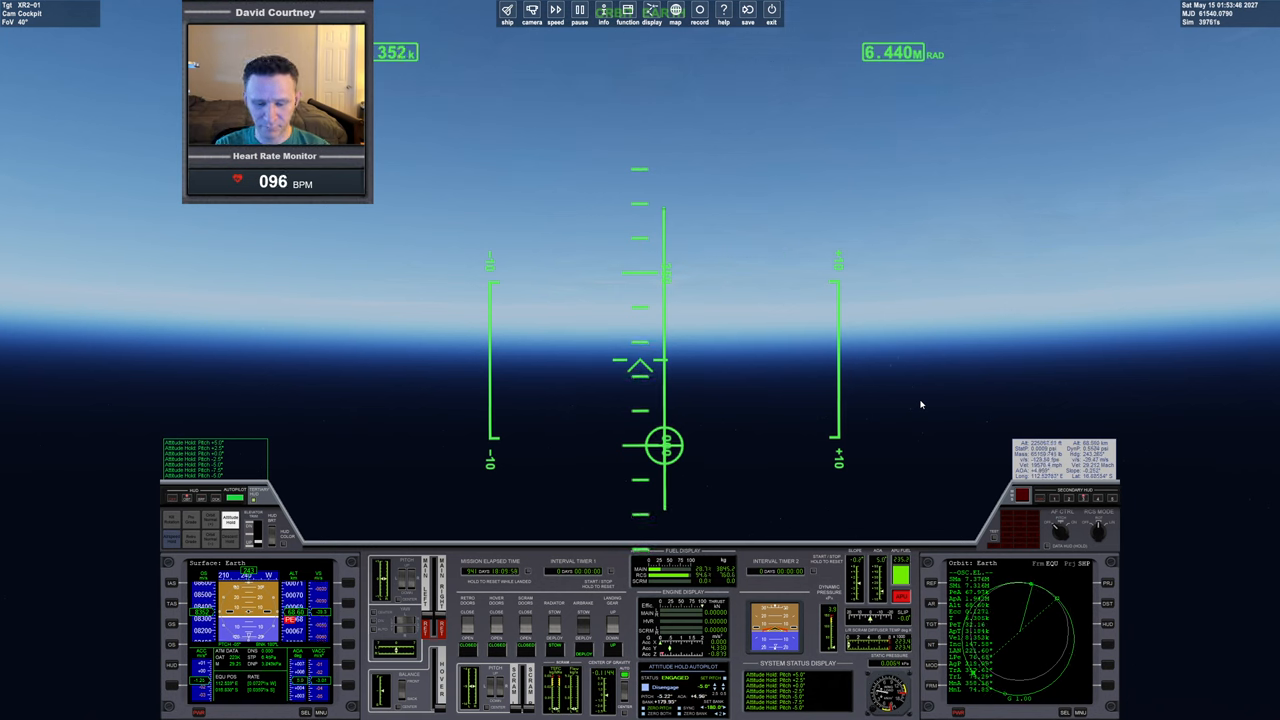
{"action": "key", "text": "ctrl+a"}
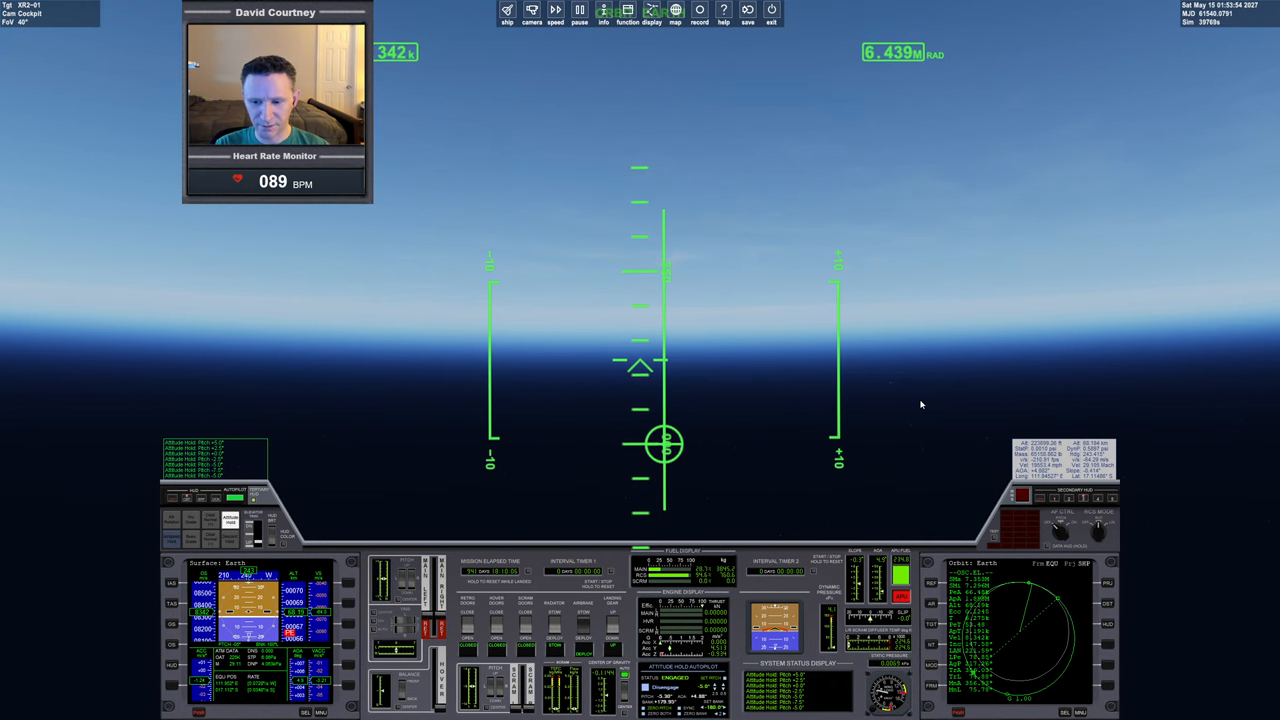
{"action": "key", "text": "KP_8"}
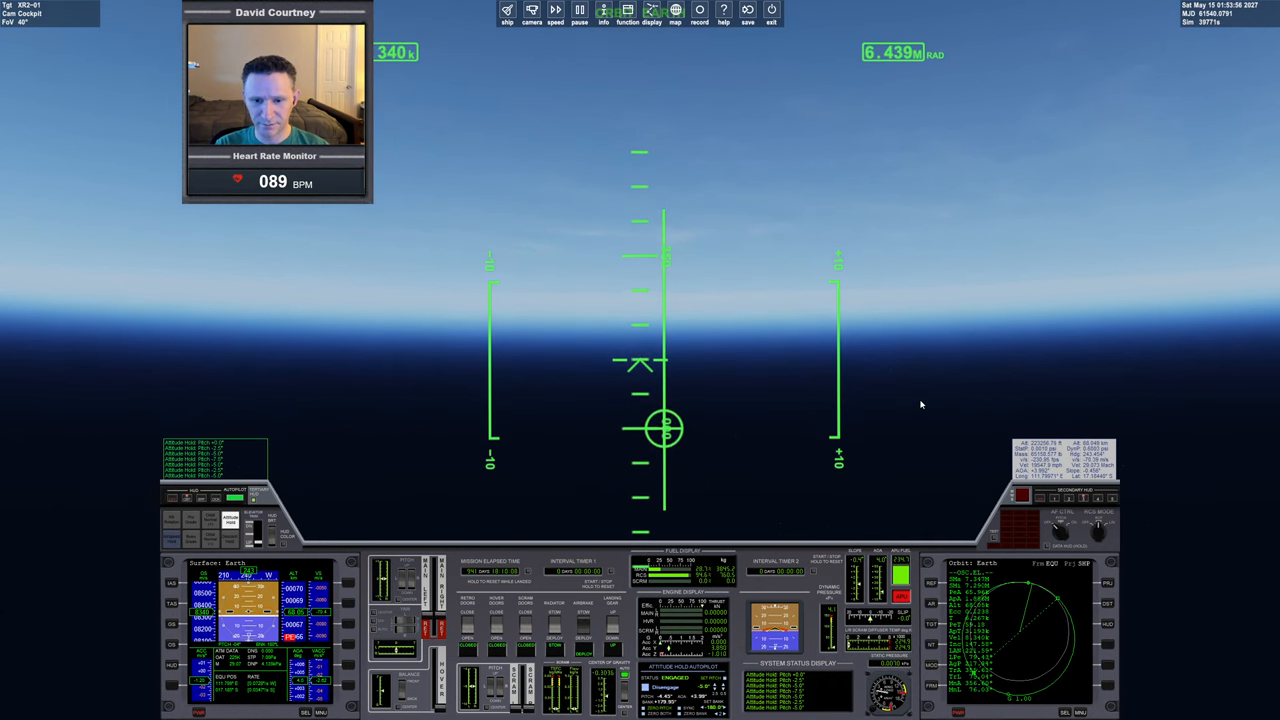
{"action": "key", "text": "KP_8"}
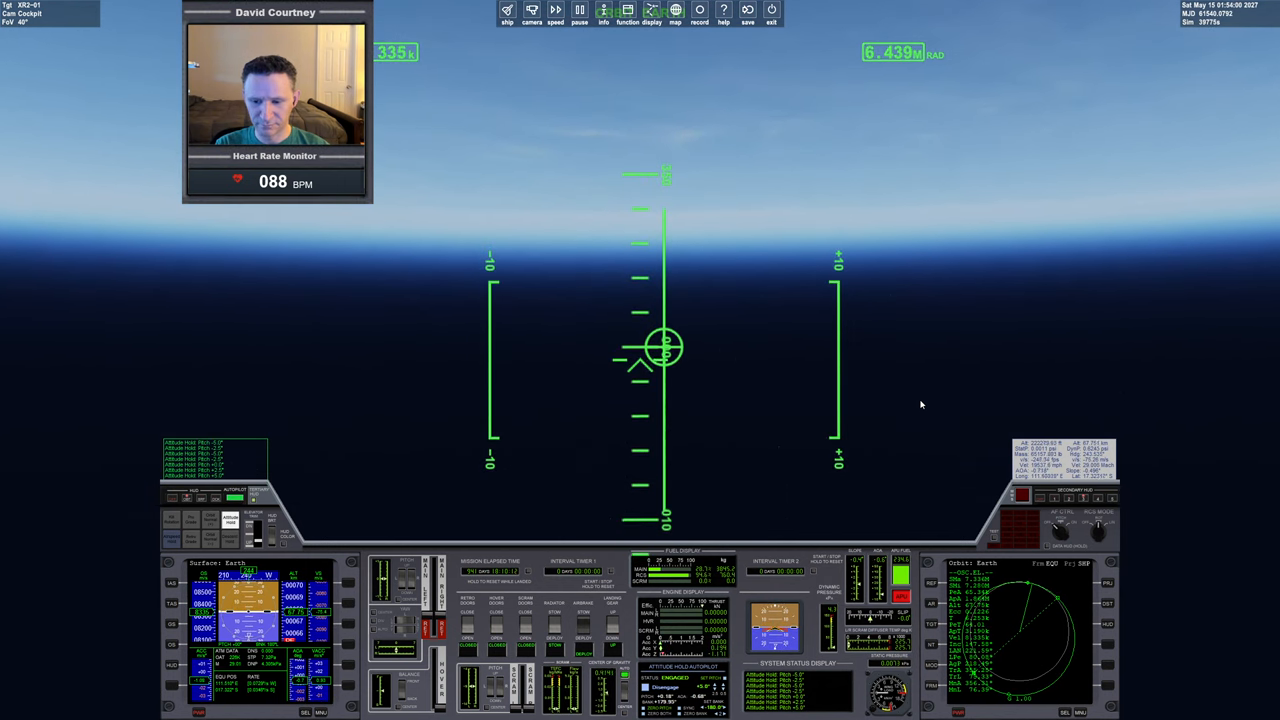
Cycle the airbrake closed, raise the held pitch from -10° toward level, and recheck temperatures and autopilot status.
{"action": "key", "text": "ctrl+b"}
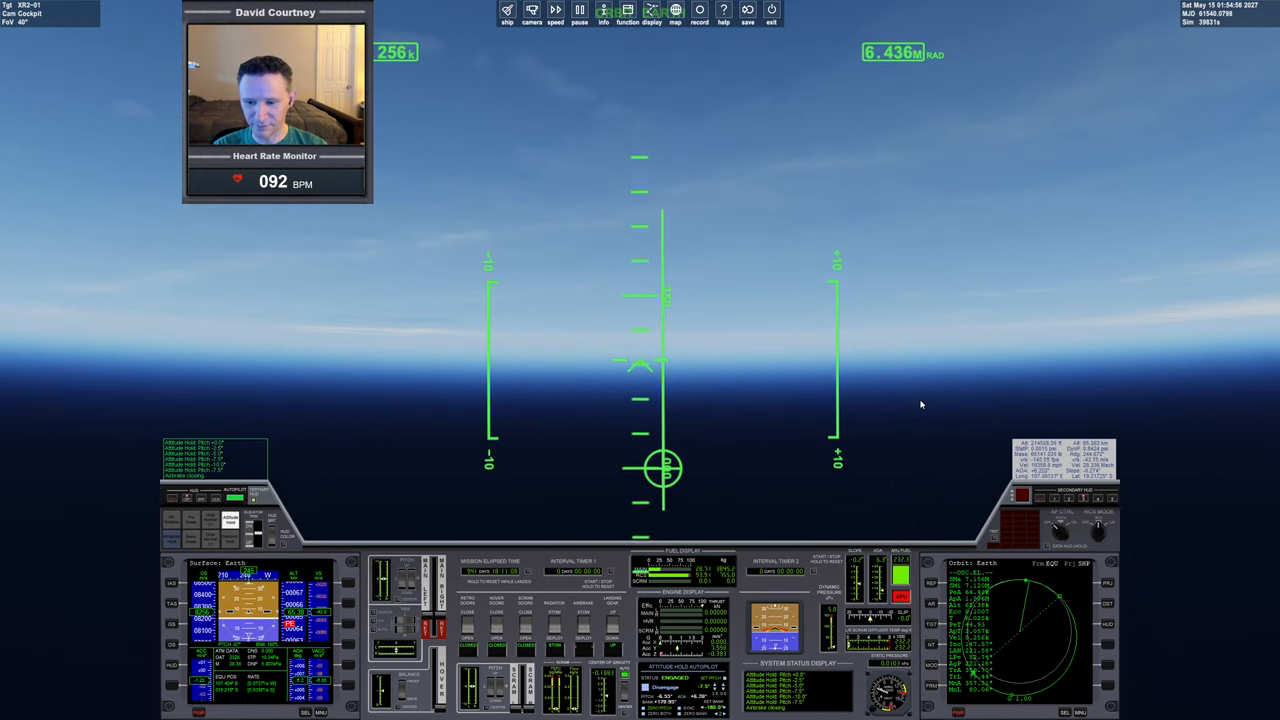
{"action": "key", "text": "alt+Down"}
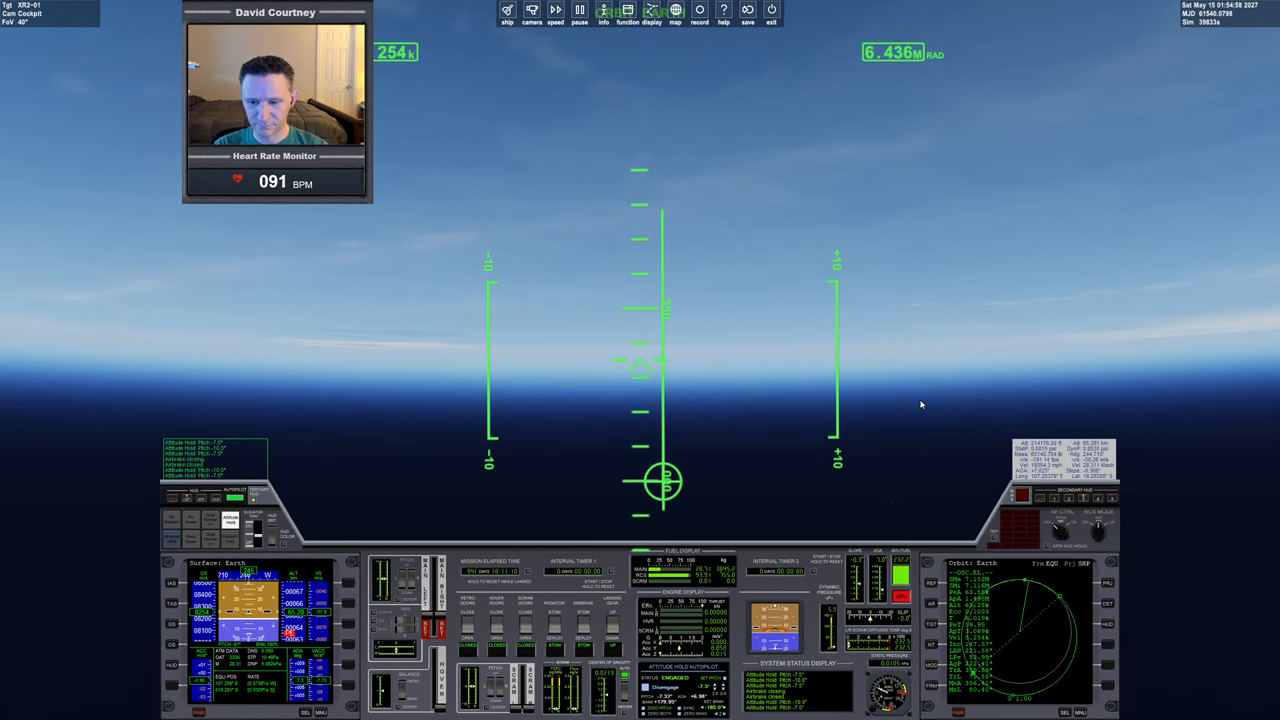
{"action": "key", "text": "alt+Up"}
{"action": "key", "text": "alt+Up"}
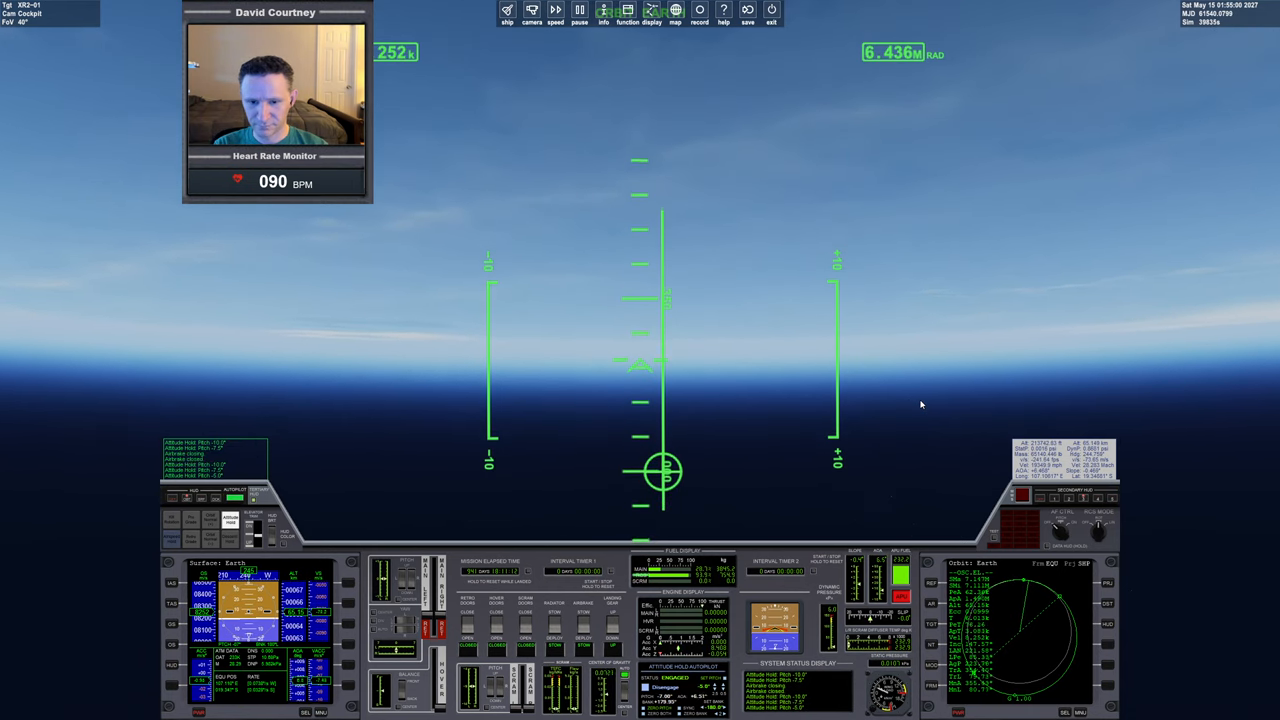
{"action": "key", "text": "alt+Up"}
{"action": "key", "text": "alt+Up"}
{"action": "key", "text": "alt+Up"}
{"action": "key", "text": "alt+Up"}
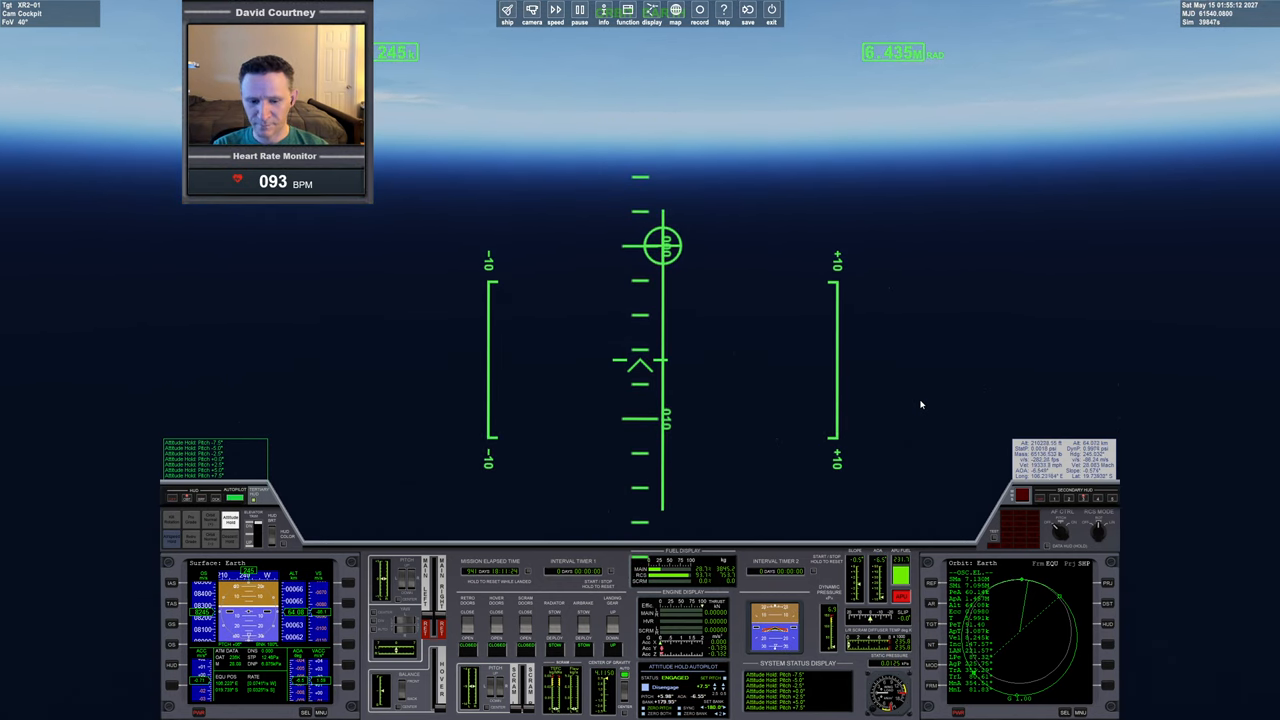
{"action": "key", "text": "d"}
{"action": "key", "text": "ctrl+a"}
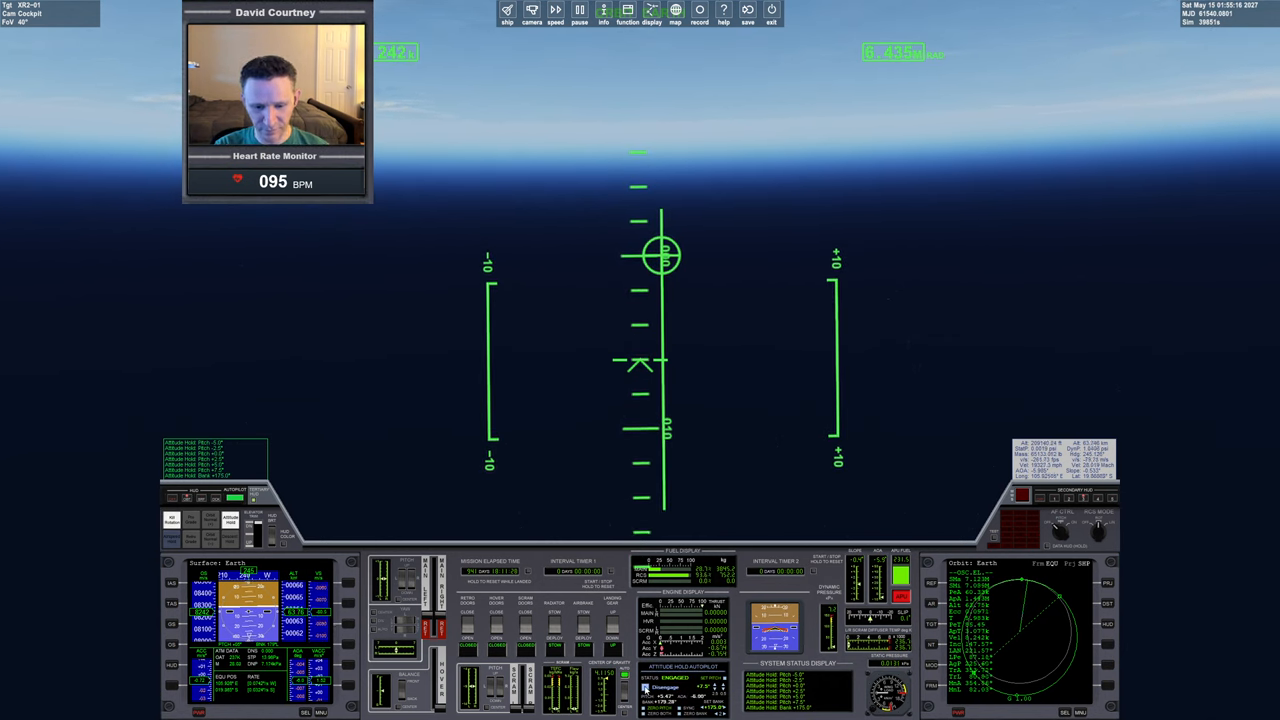
Disengage attitude hold and roll the XR2 left until inverted.
{"action": "key", "text": "ctrl+a"}
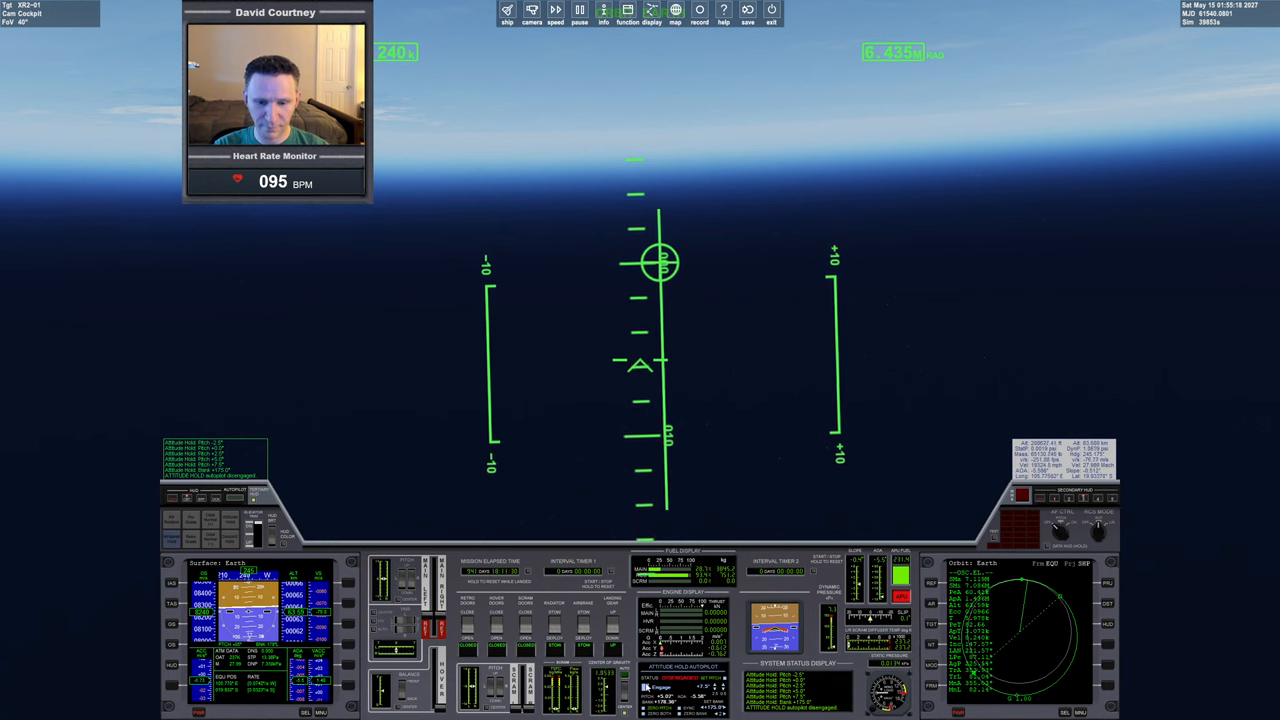
{"action": "key", "text": "KP_7"}
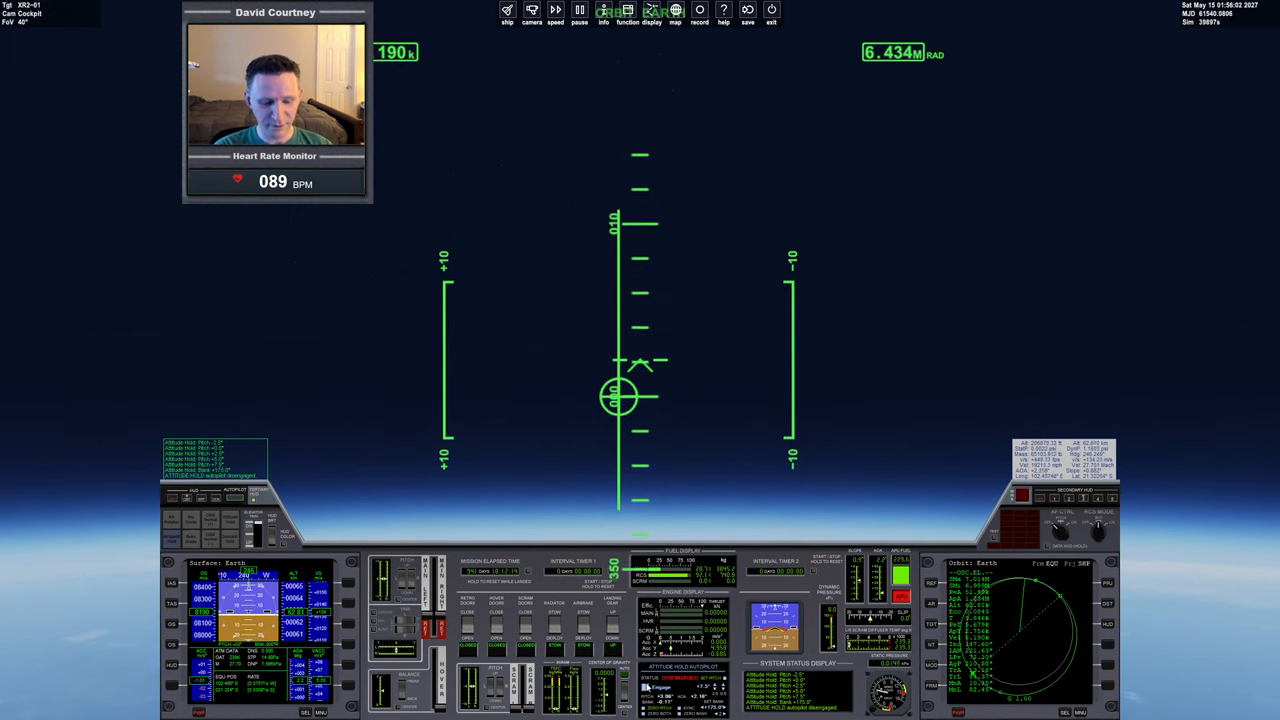
Re-engage attitude hold, redeploy the airbrake, and show Orbit MFD elements as a list only.
{"action": "left_click", "coordinate": [652, 688]}
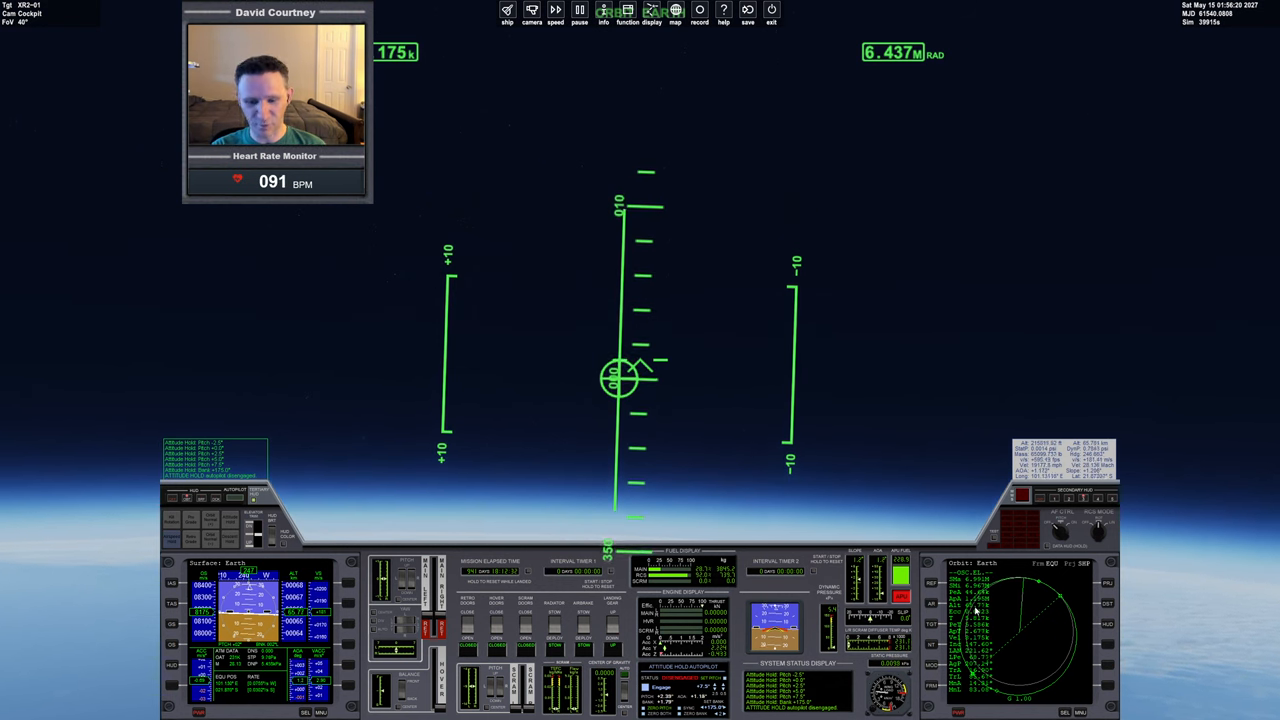
{"action": "key", "text": "ctrl+b"}
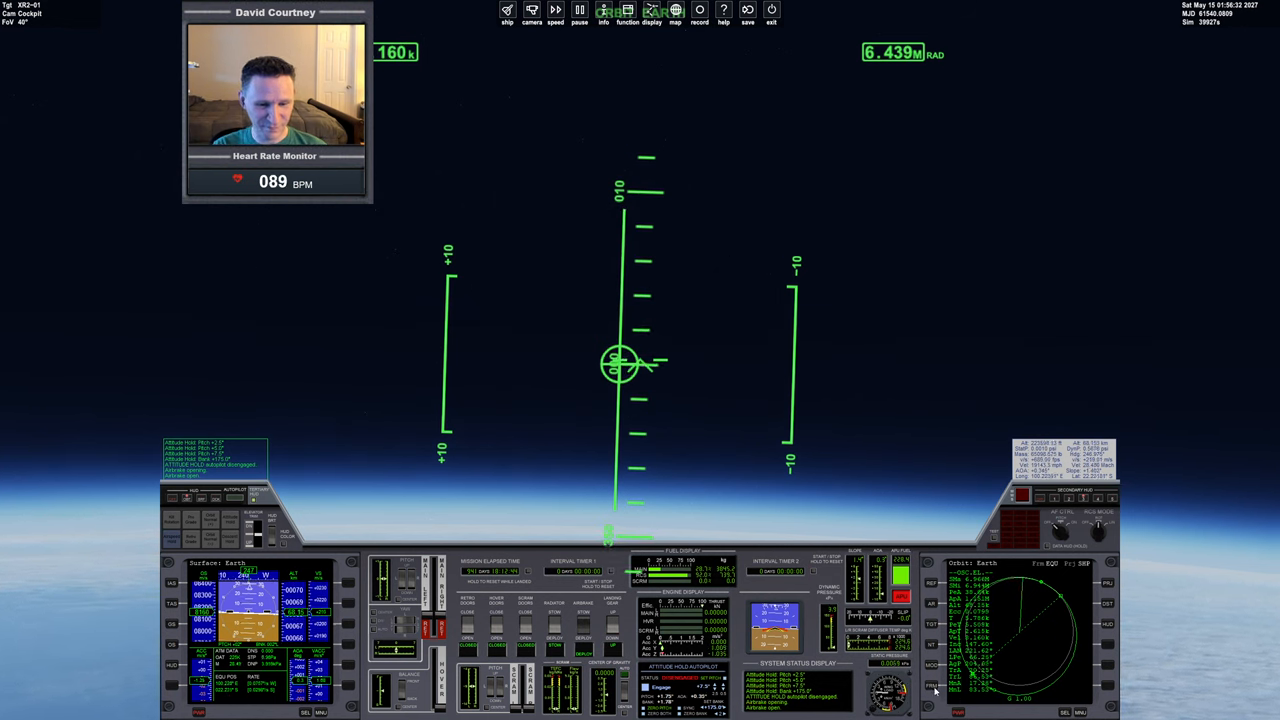
{"action": "left_click", "coordinate": [933, 664]}
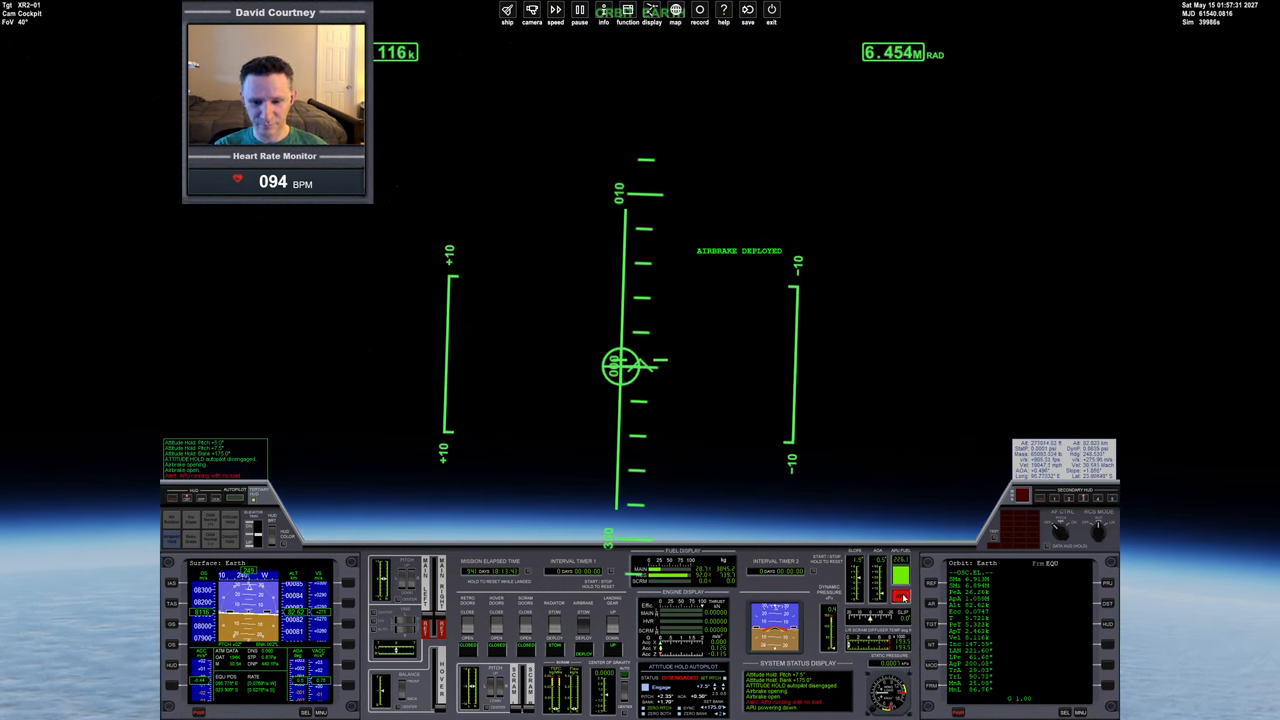
Power the APU, open the radiator, retract the airbrake, then shut the APU down.
{"action": "key", "text": "ctrl+a"}
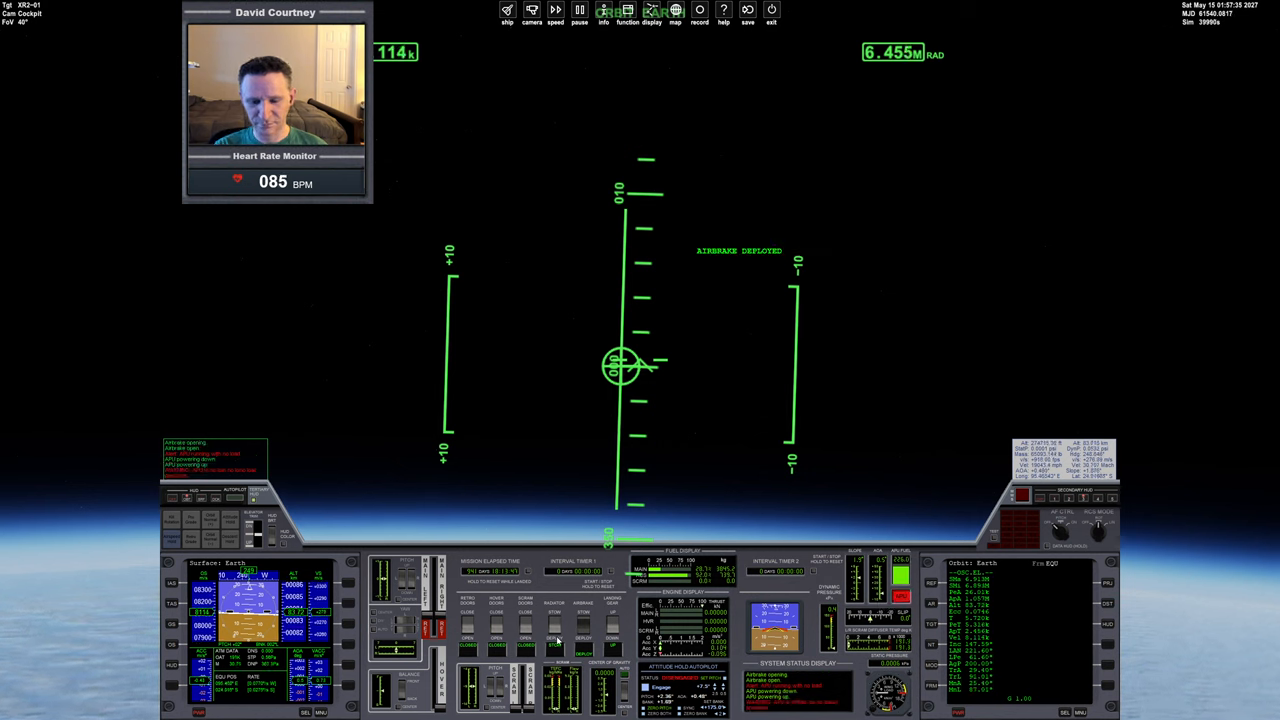
{"action": "key", "text": "alt+r"}
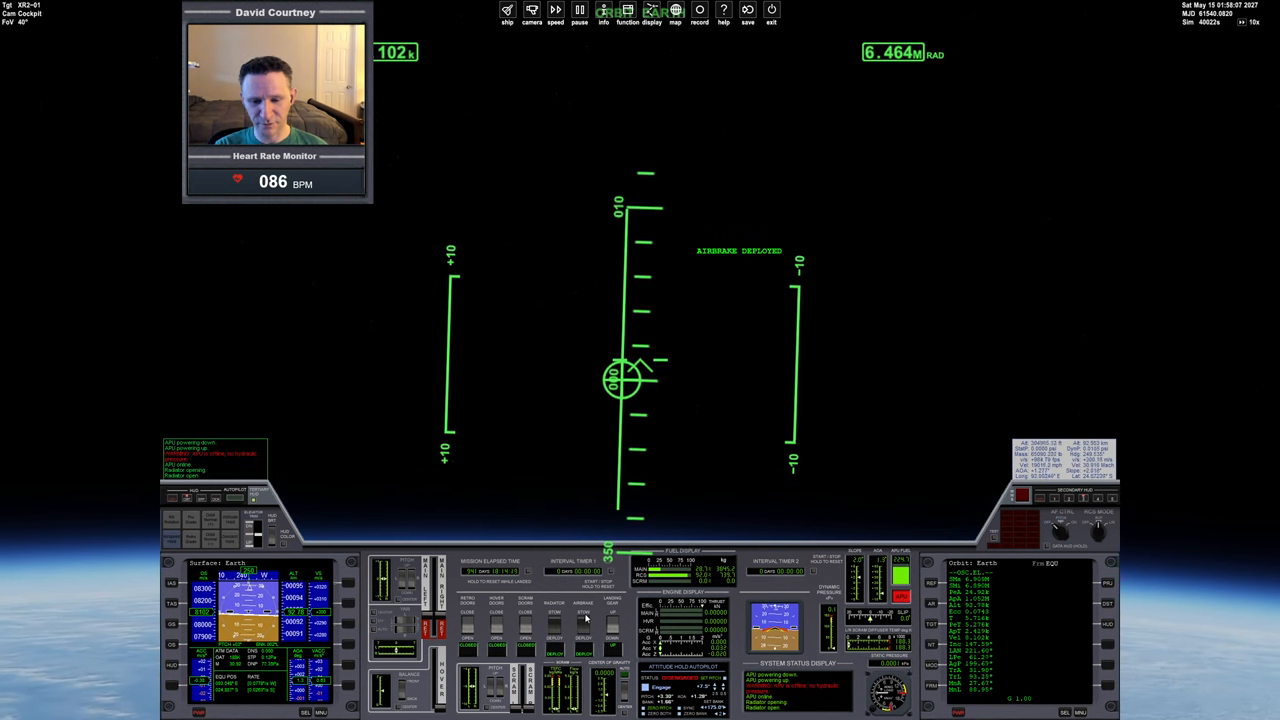
{"action": "key", "text": "ctrl+b"}
{"action": "key", "text": "ctrl+a"}
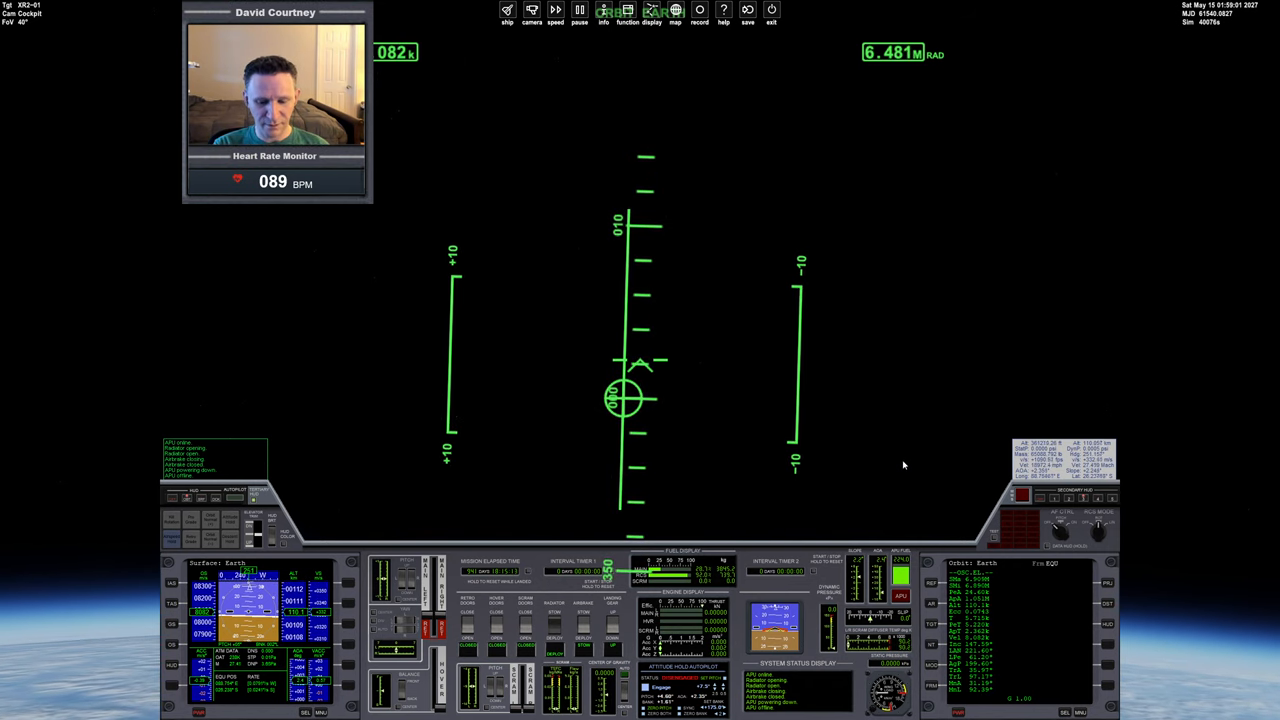
Cycle to the glass-cockpit MFD view showing surface data and 1.051M apoapsis.
{"action": "key", "text": "F8"}
{"action": "key", "text": "F8"}
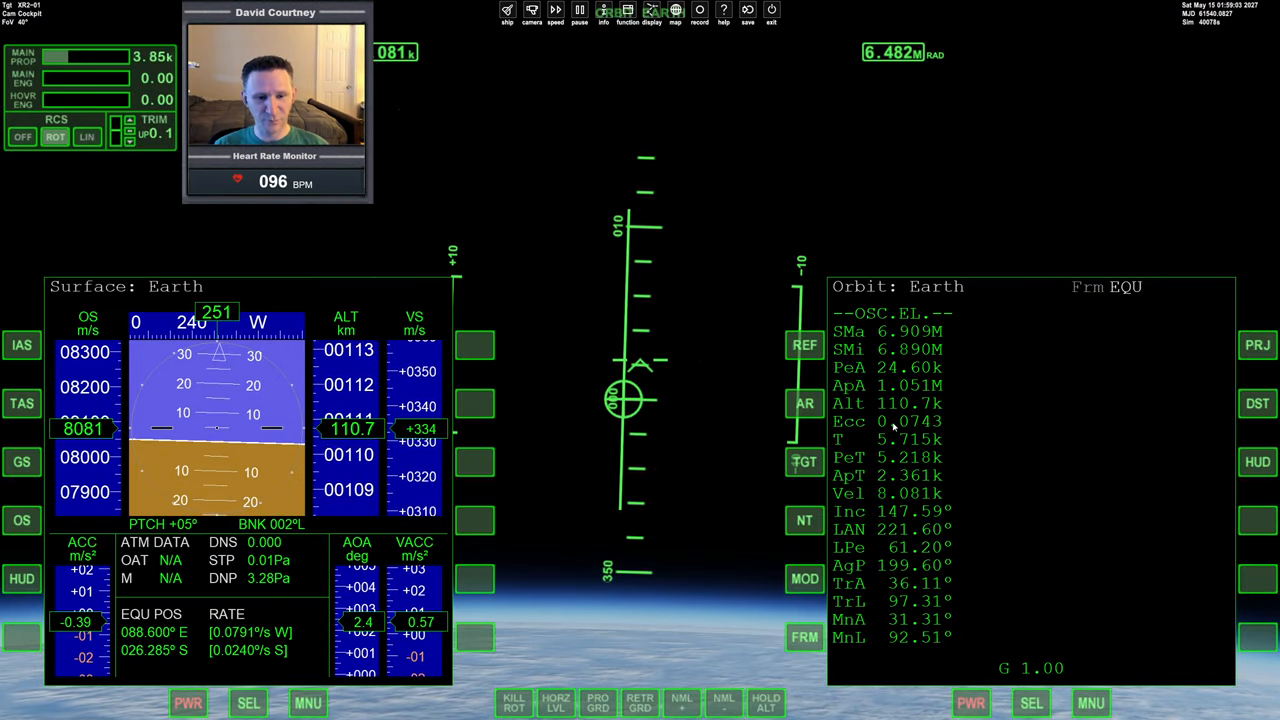